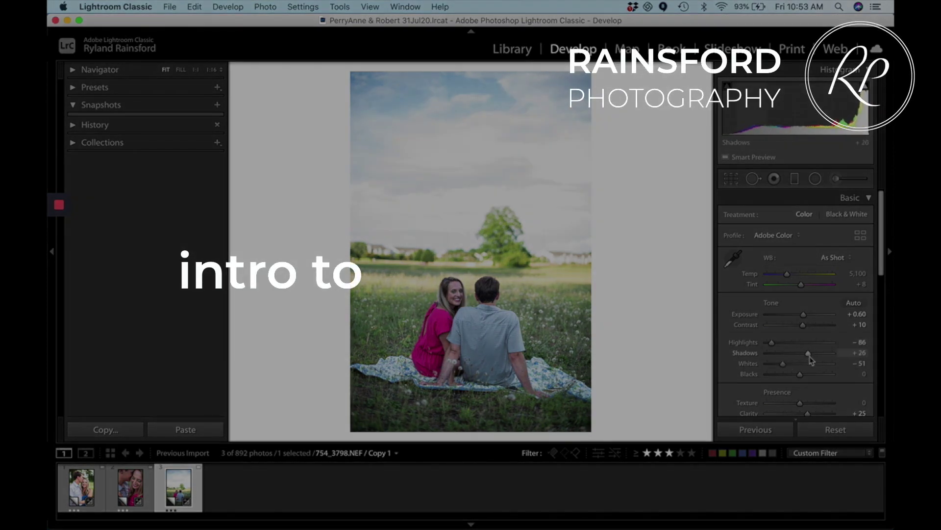
- Warm the white balance, undo a darker radial-mask exposure, select the mask, and start Spot Removal
drag(787, 274, 791, 275)
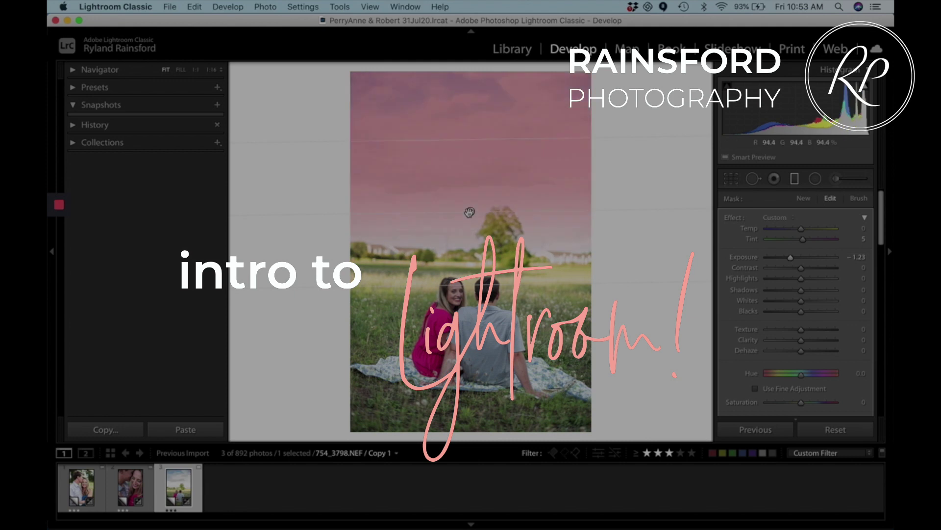
drag(472, 196, 458, 215)
key(ctrl+z)
key(ctrl+z)
key(ctrl+z)
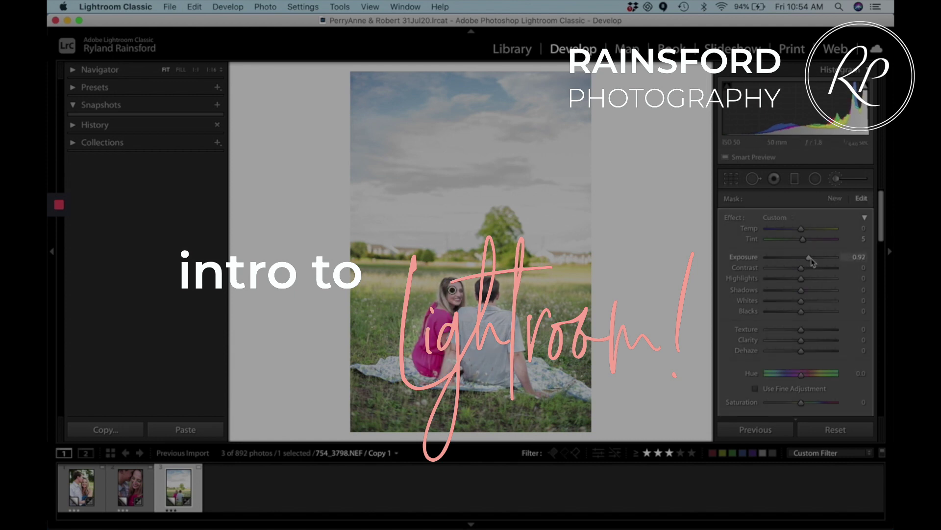
click(469, 267)
key(q)
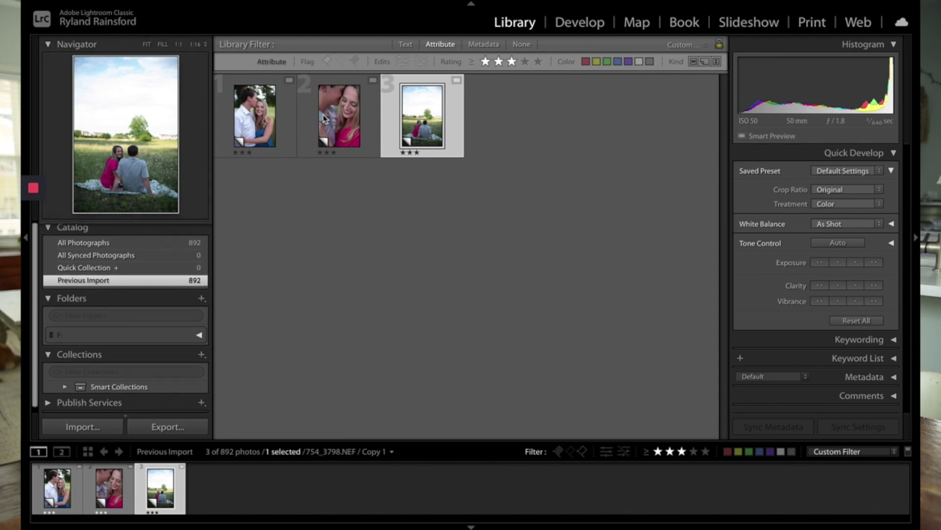
- Collapse the Collections and Folders lists in the Library left panel
scroll(58, 265, down, 1)
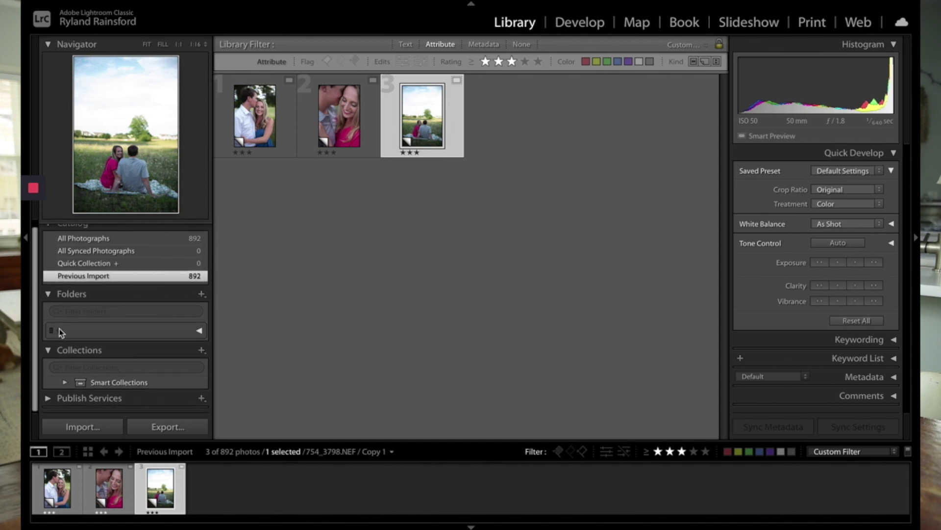
click(48, 350)
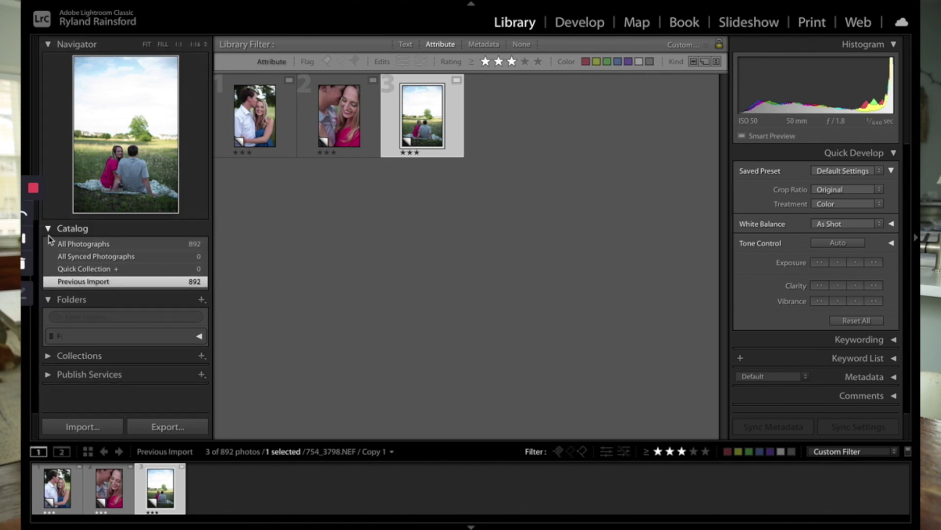
click(51, 300)
mouse_move(33, 293)
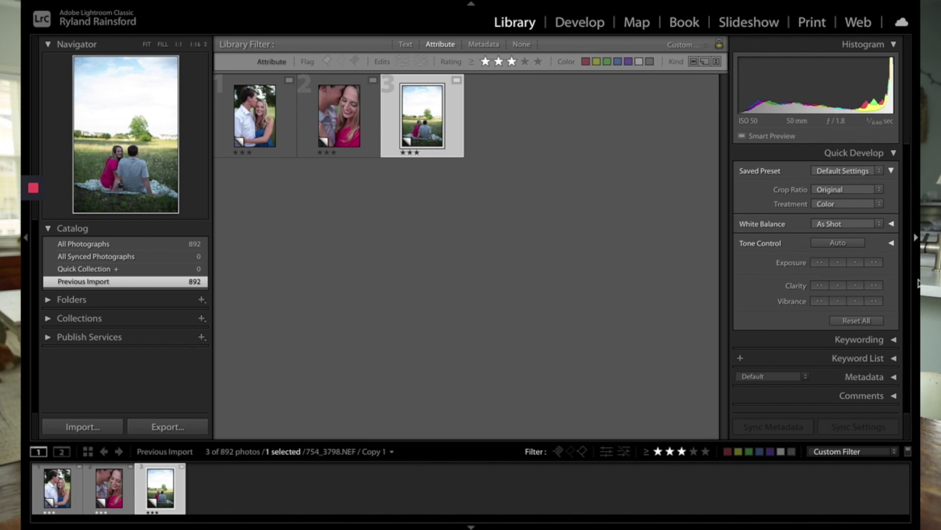
- Select all three engagement photos and apply the Baseline user preset through Quick Develop
click(526, 273)
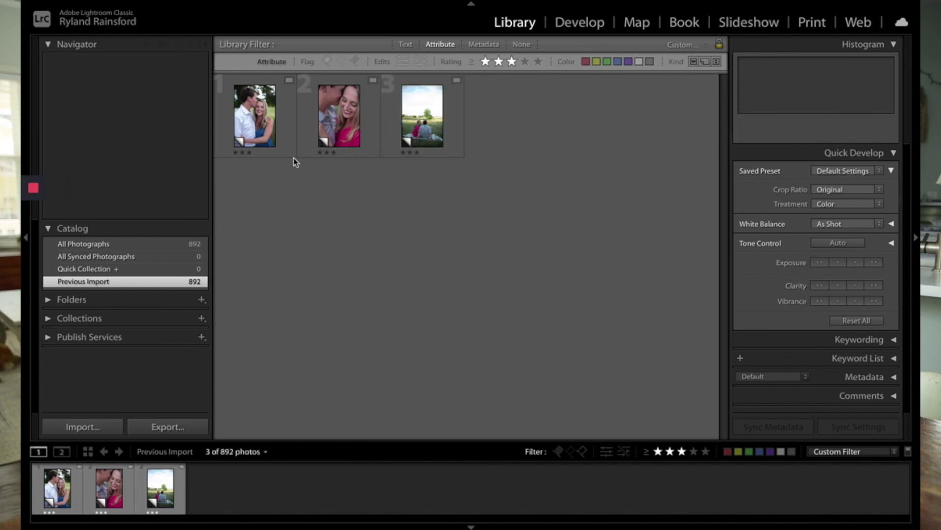
click(282, 137)
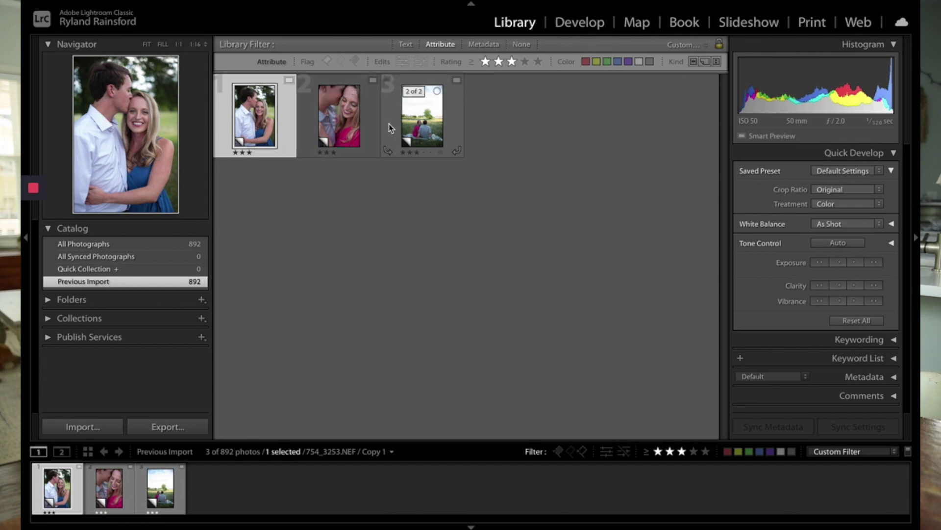
shift+click(389, 128)
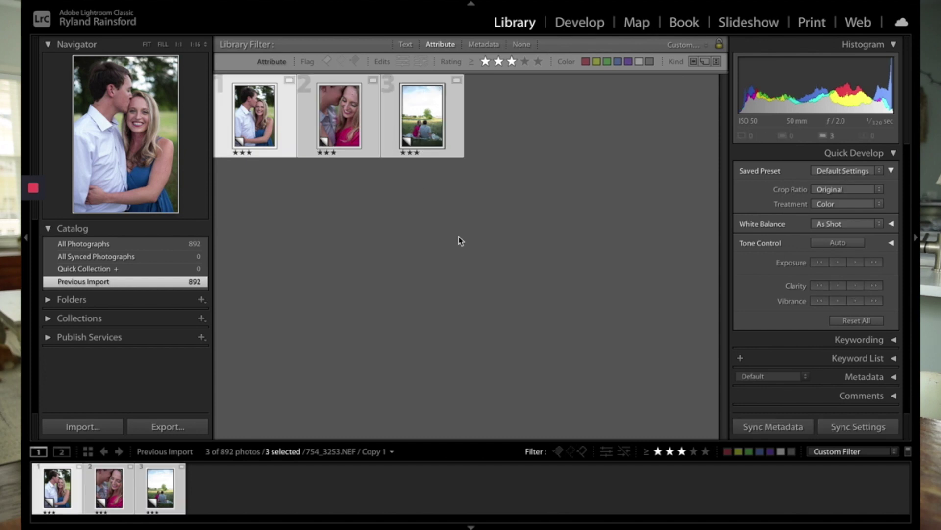
click(879, 171)
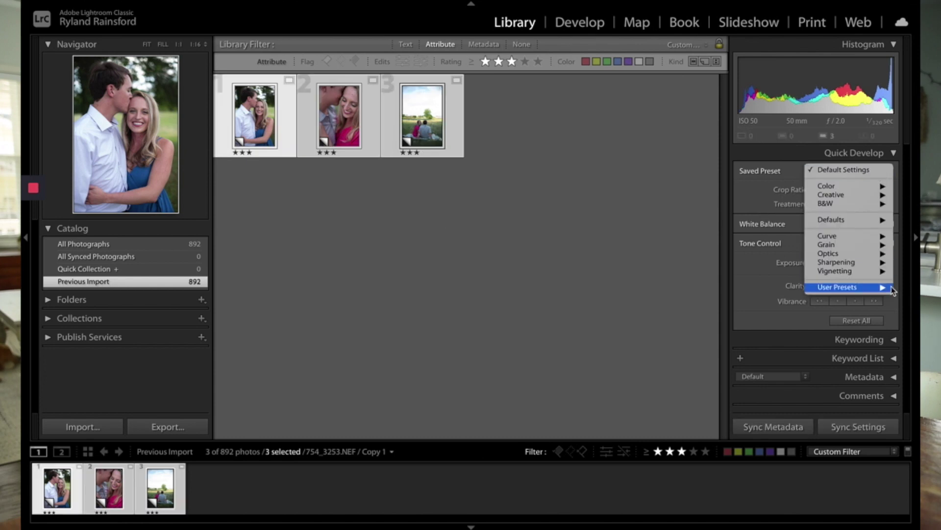
mouse_move(891, 291)
click(745, 287)
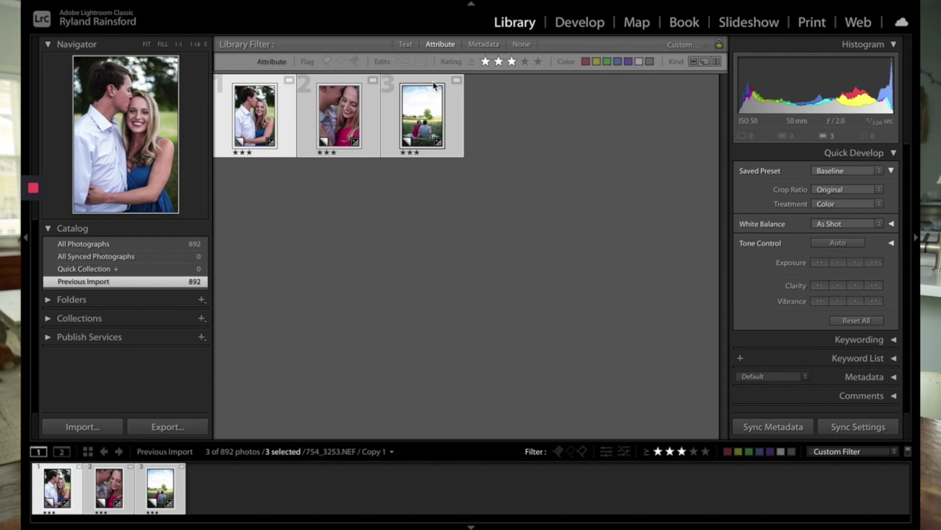
mouse_move(458, 136)
- Switch to Develop, back to the Library grid, then return to Develop on the first photo
key(d)
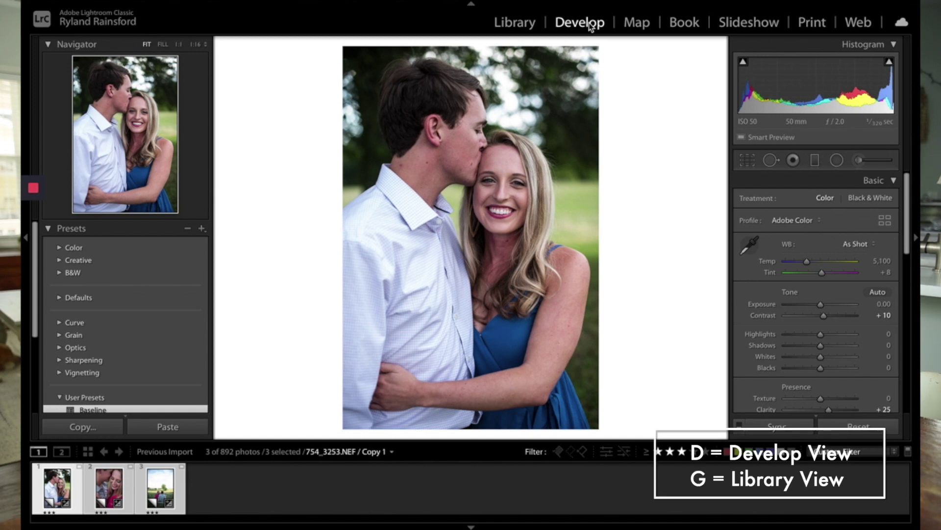
key(g)
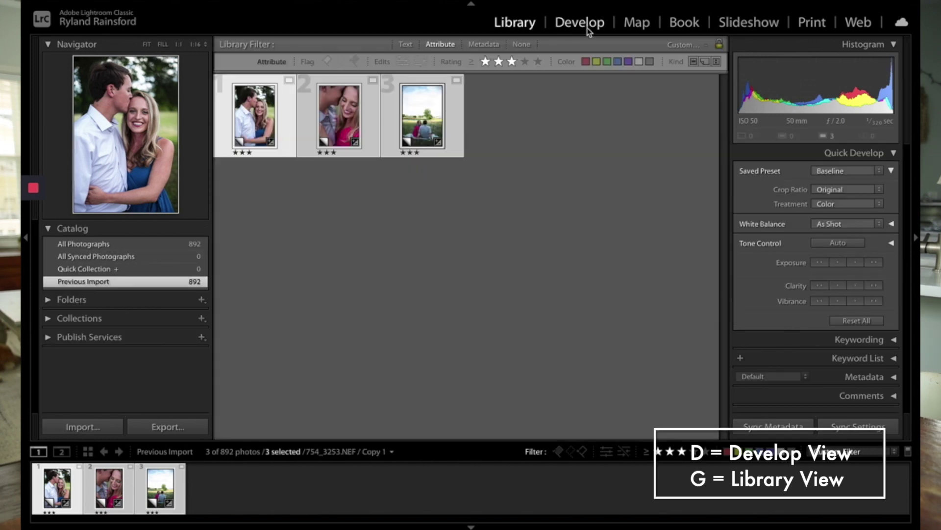
key(d)
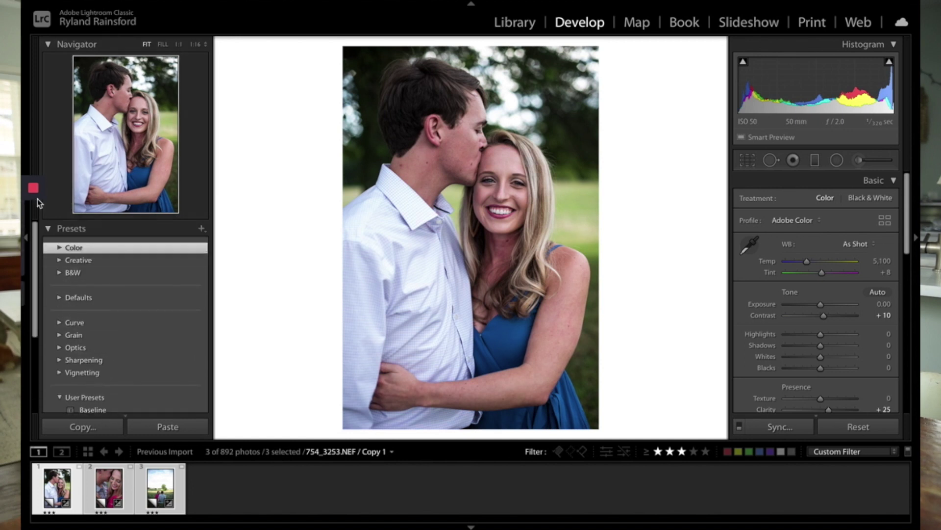
- Collapse Presets, expand History to review the edit steps, then hide History with Ctrl+Shift+3
click(49, 230)
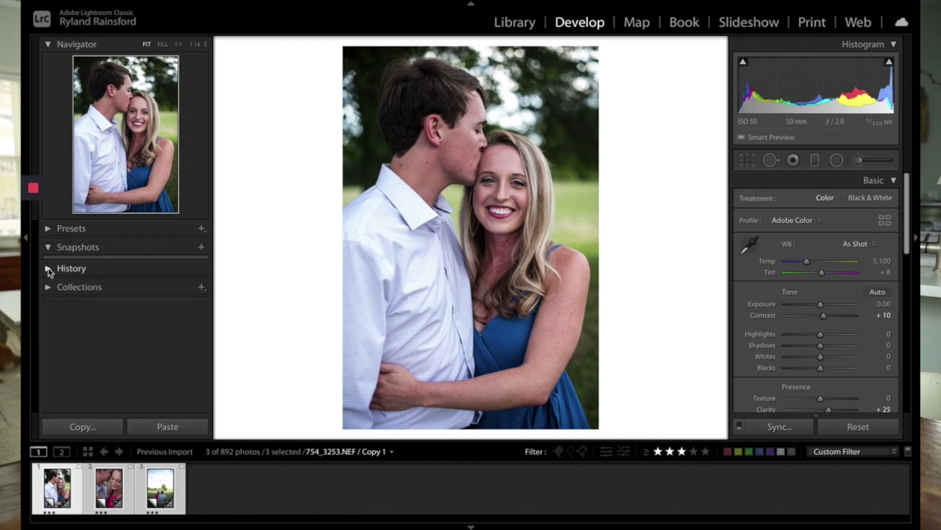
click(48, 270)
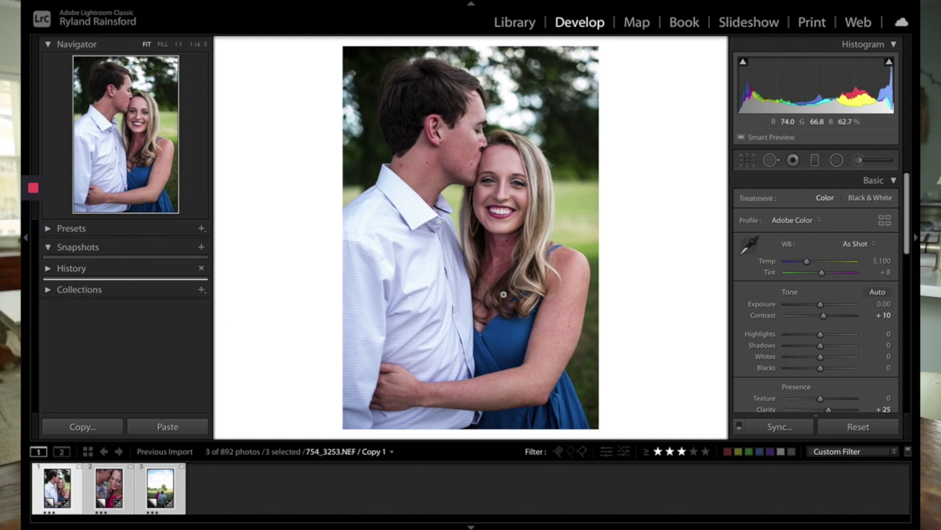
click(49, 271)
click(49, 269)
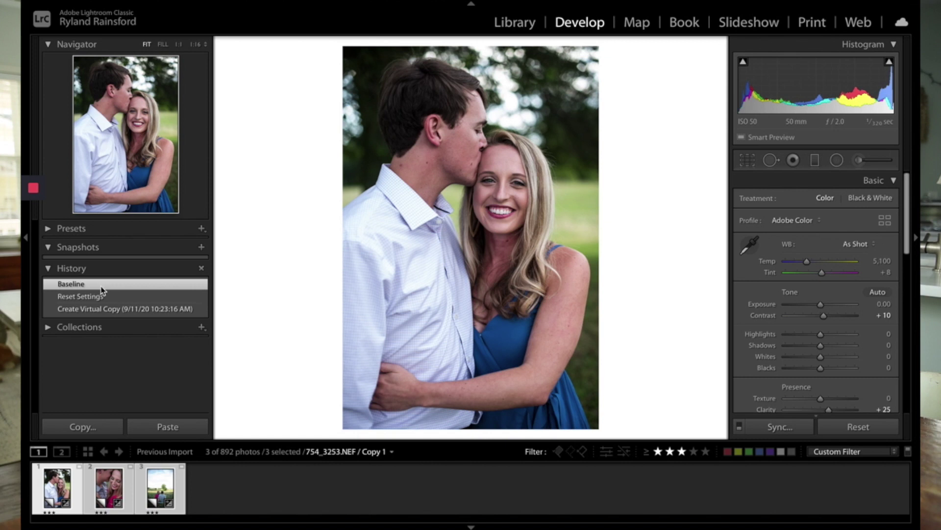
key(ctrl+shift+3)
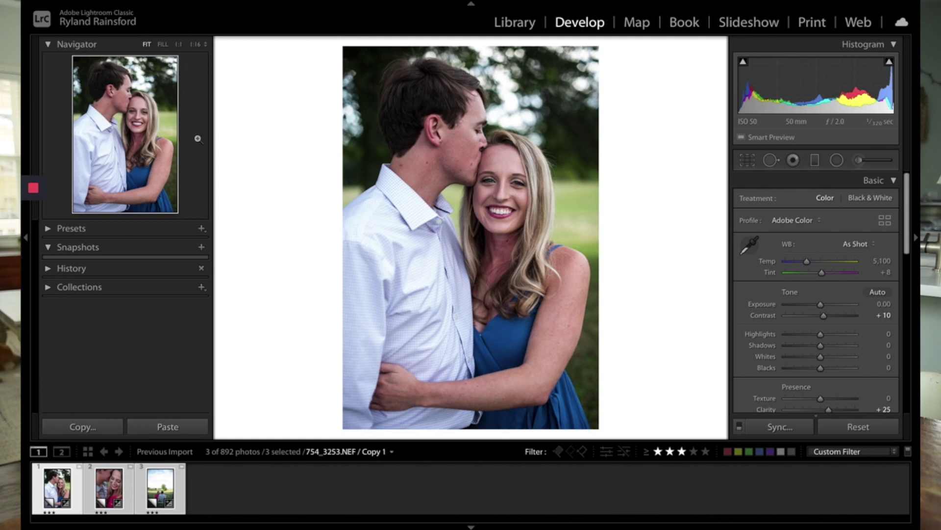
- Try the 1:1, Fill and Fit Navigator views, collapse the Navigator, and zoom on the faces
click(178, 44)
click(160, 47)
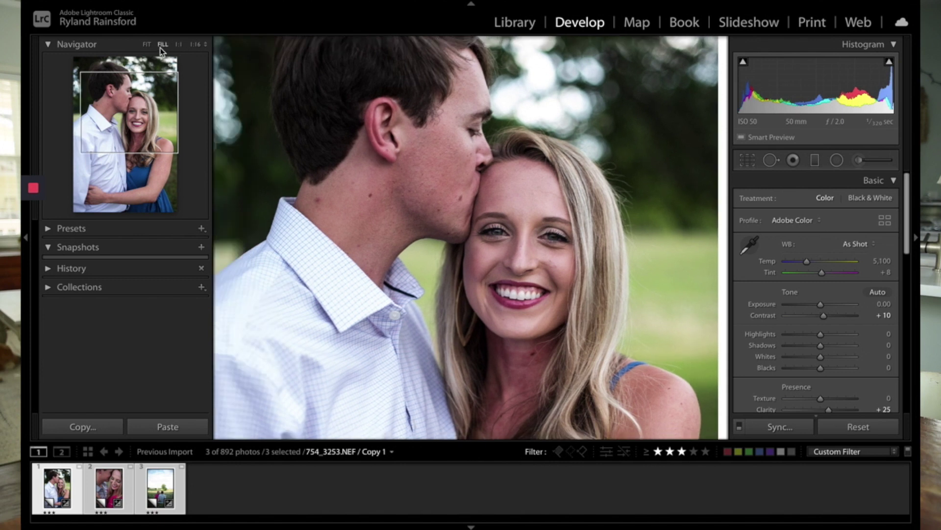
click(153, 48)
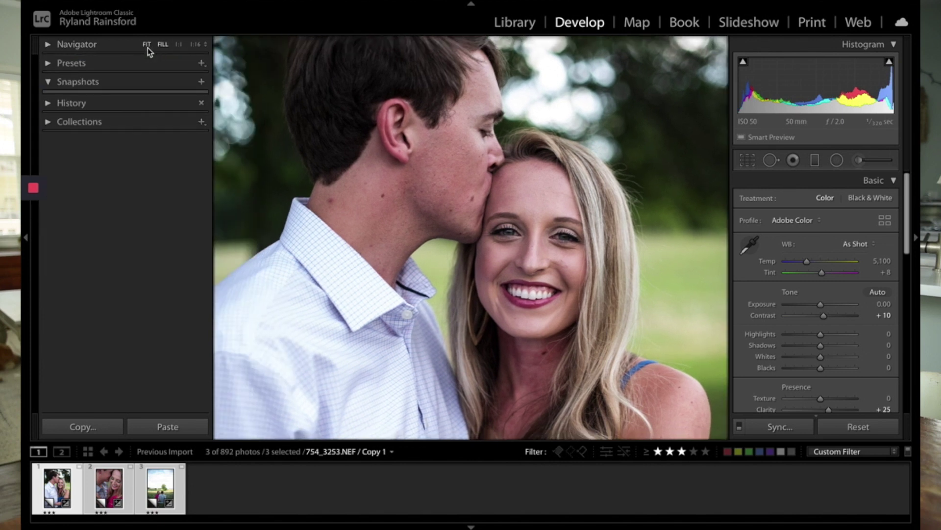
click(148, 45)
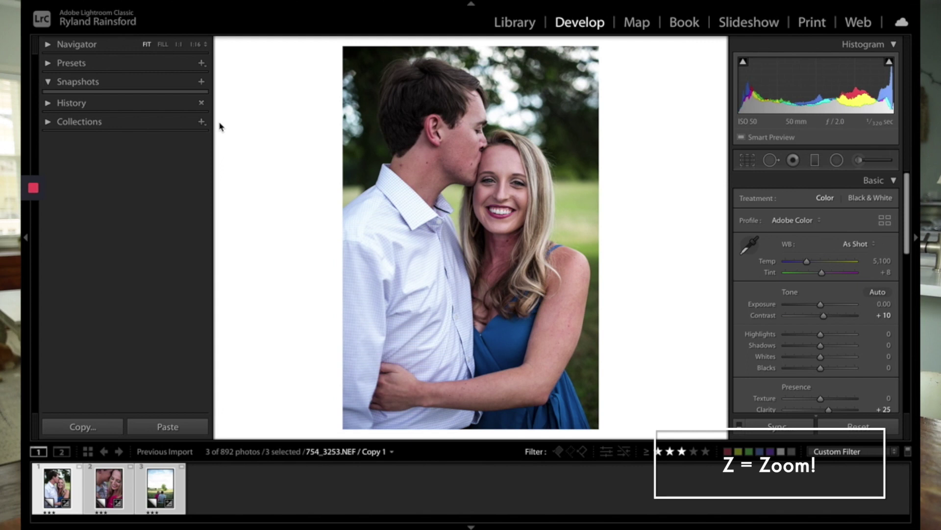
key(z)
key(z)
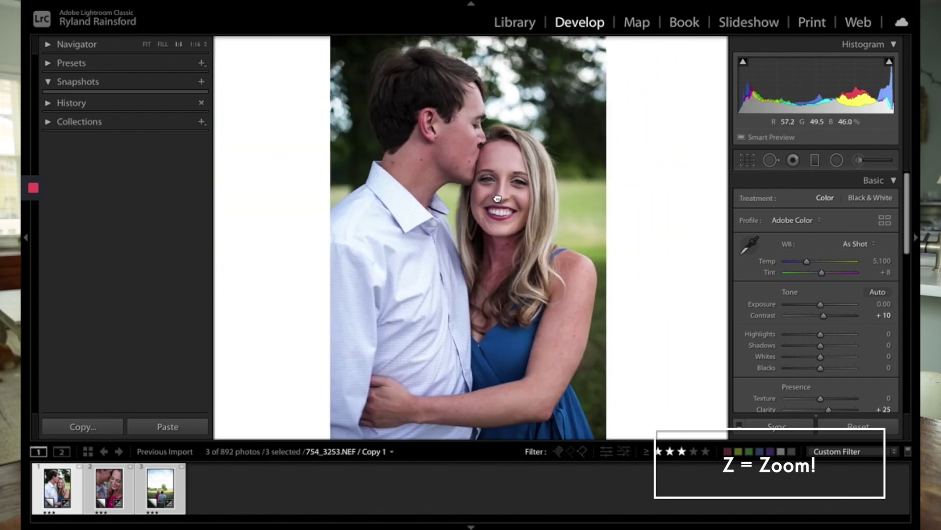
key(z)
key(z)
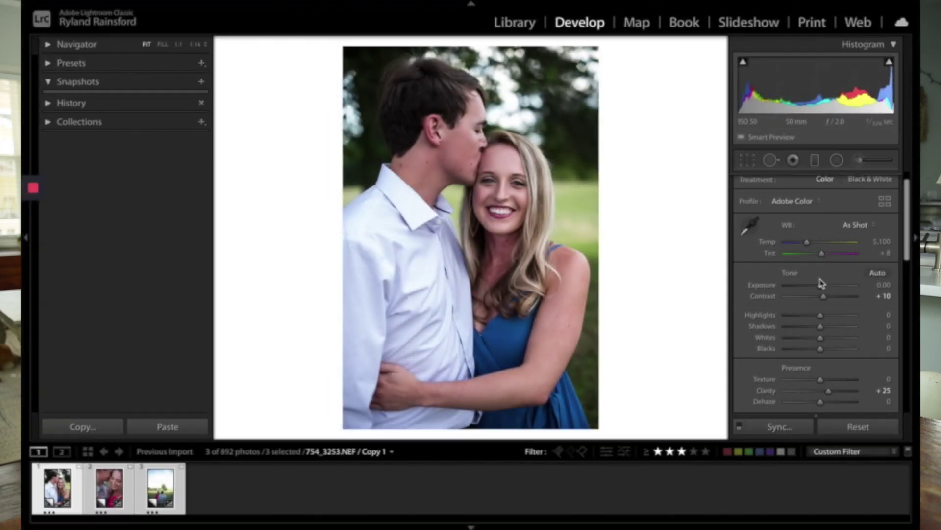
- Raise Exposure to +0.65 and, after resetting Contrast, set it back to +10
drag(821, 288, 826, 291)
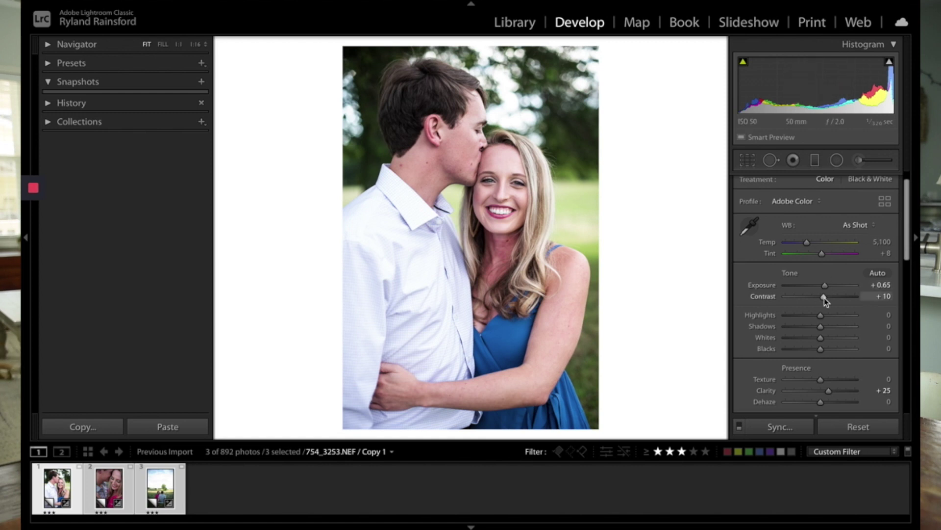
mouse_move(825, 298)
mouse_down()
mouse_move(836, 301)
mouse_move(814, 299)
mouse_move(826, 299)
mouse_up()
double_click(826, 299)
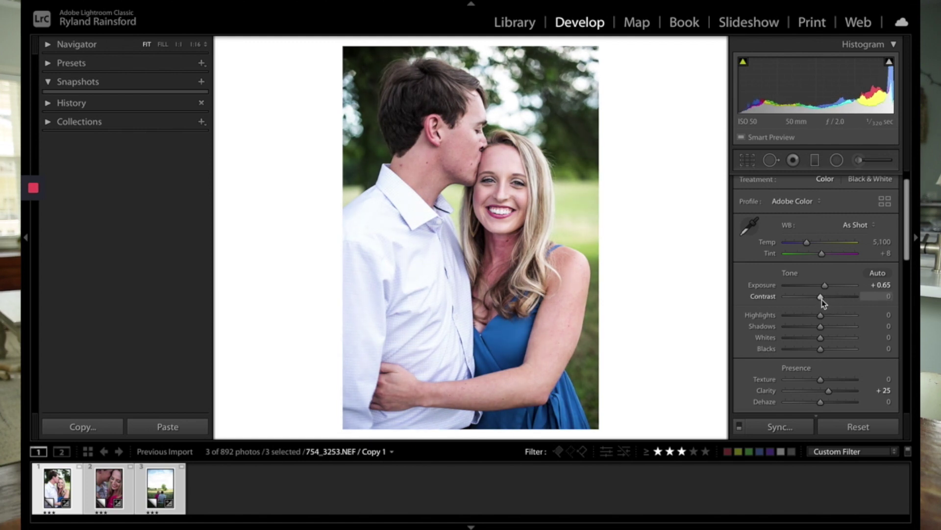
drag(822, 299, 825, 298)
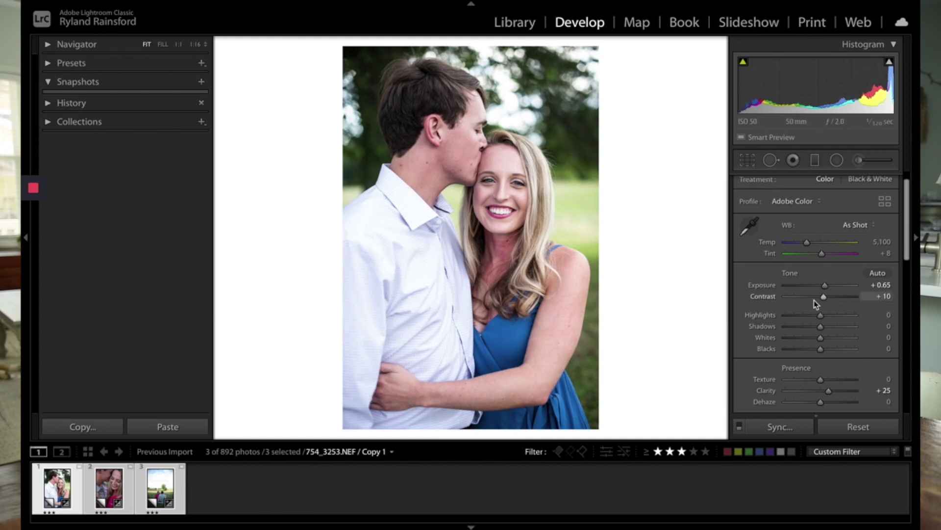
- Pull Highlights down to −87 and raise Whites to about −19
drag(822, 318, 810, 317)
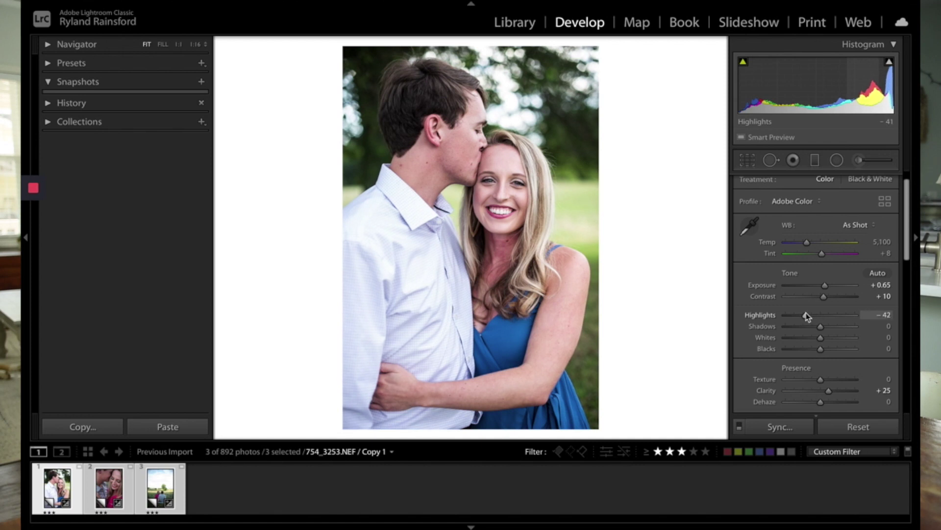
drag(806, 315, 826, 330)
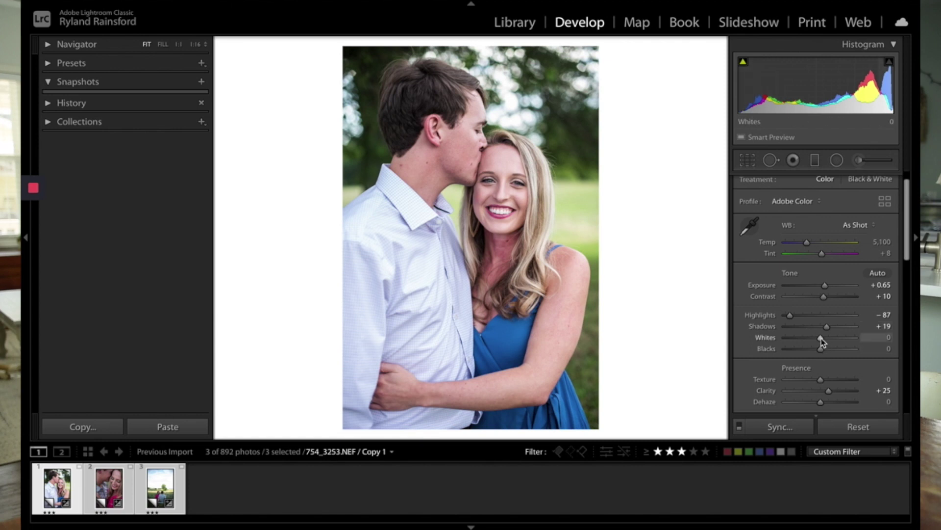
drag(822, 340, 772, 342)
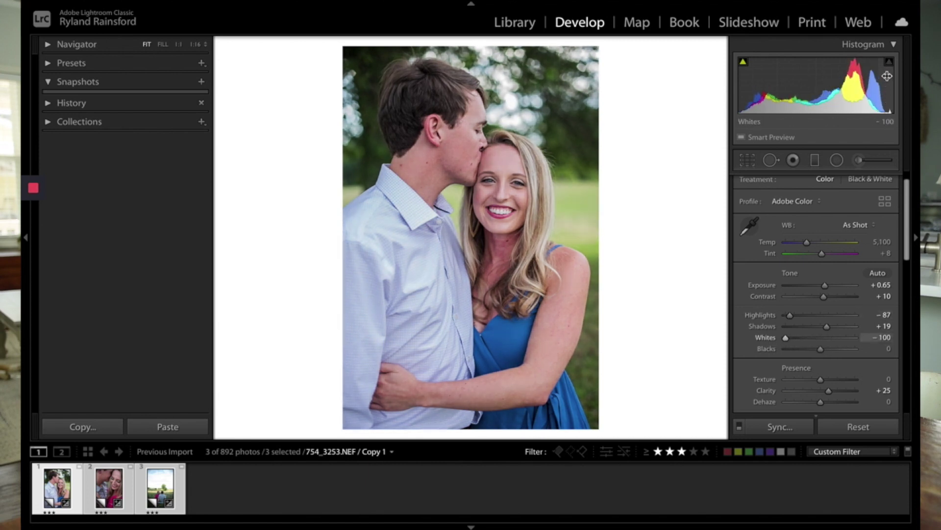
drag(784, 342, 822, 351)
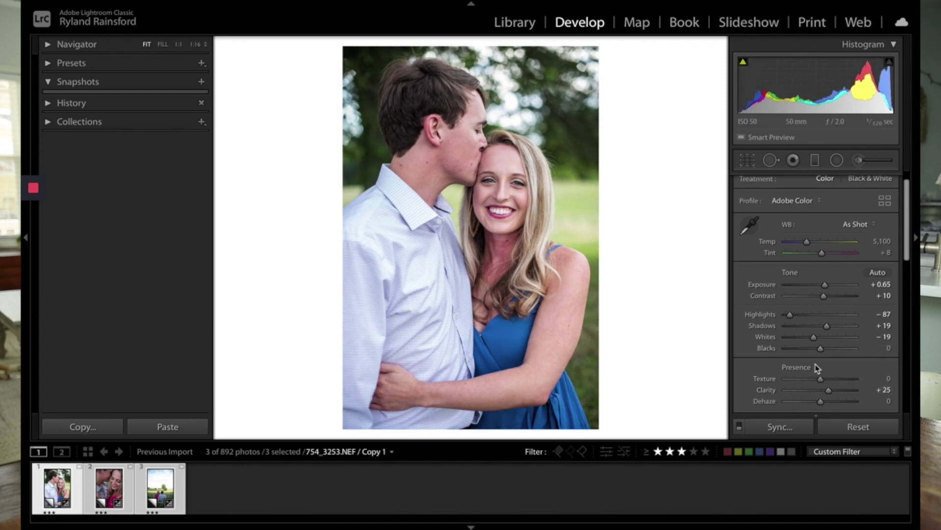
double_click(829, 390)
mouse_move(822, 390)
mouse_down()
mouse_move(832, 391)
mouse_move(814, 391)
mouse_move(840, 391)
mouse_move(808, 390)
mouse_move(827, 393)
mouse_up()
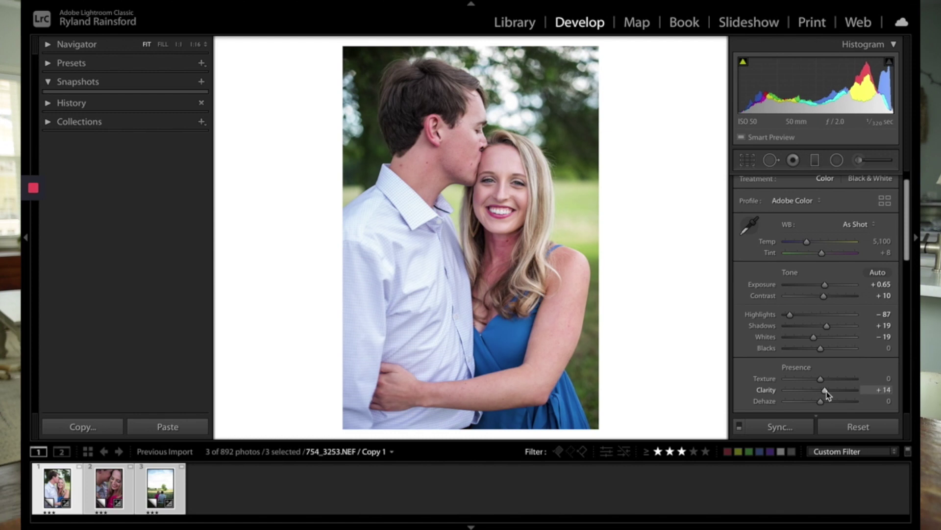
double_click(826, 394)
drag(823, 394, 828, 396)
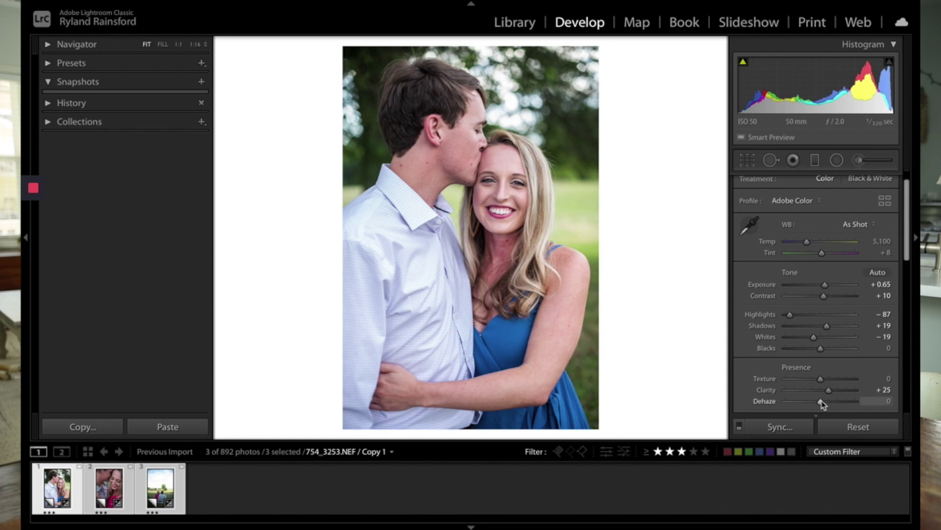
drag(824, 402, 838, 405)
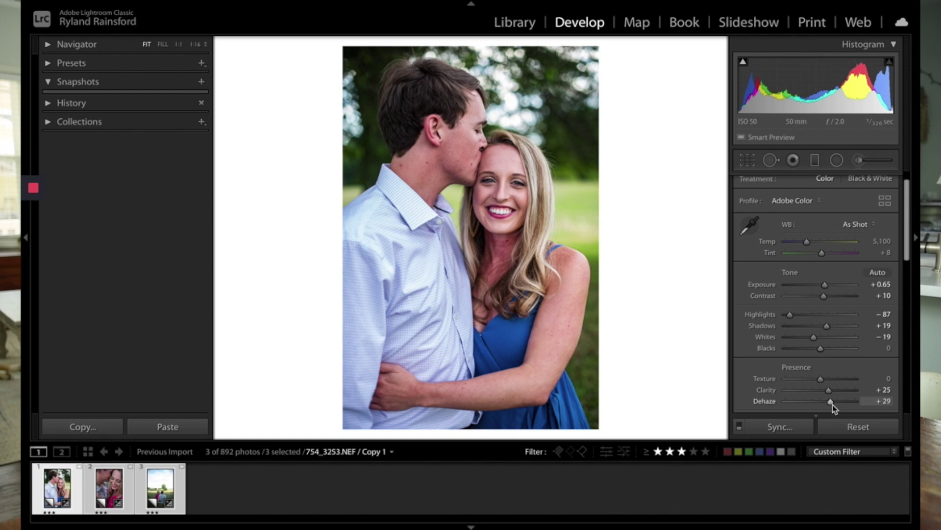
double_click(835, 403)
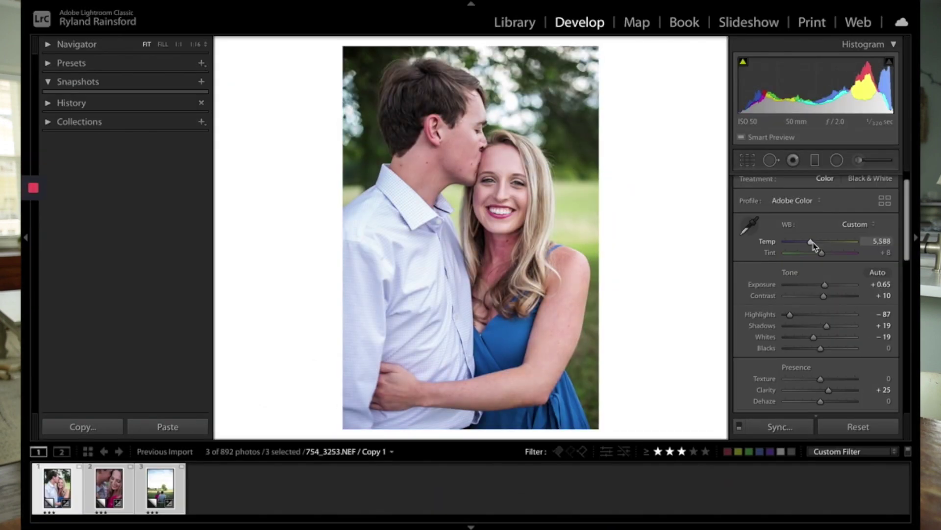
- Warm the Temp slider, zoom in on the couple's faces, then fine-tune Temp to 5,352
mouse_move(813, 244)
mouse_down()
mouse_move(835, 246)
mouse_move(811, 246)
mouse_up()
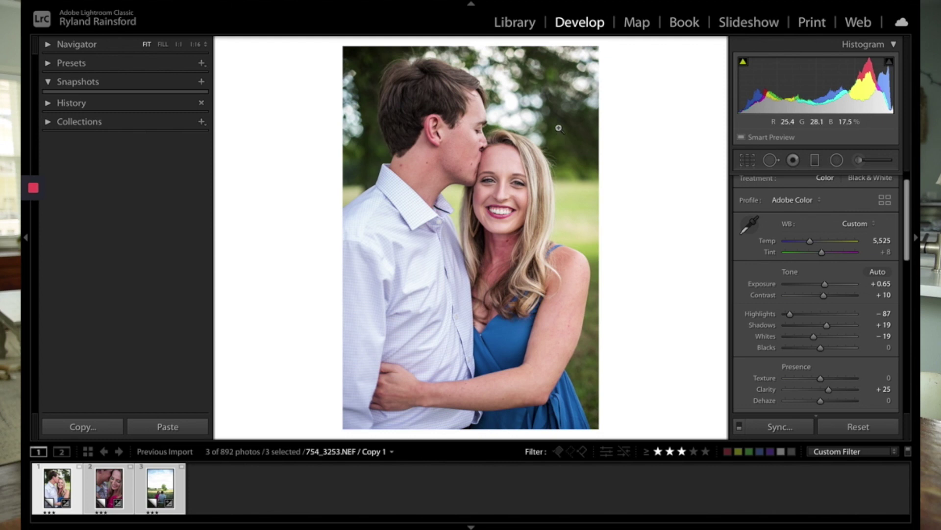
click(519, 215)
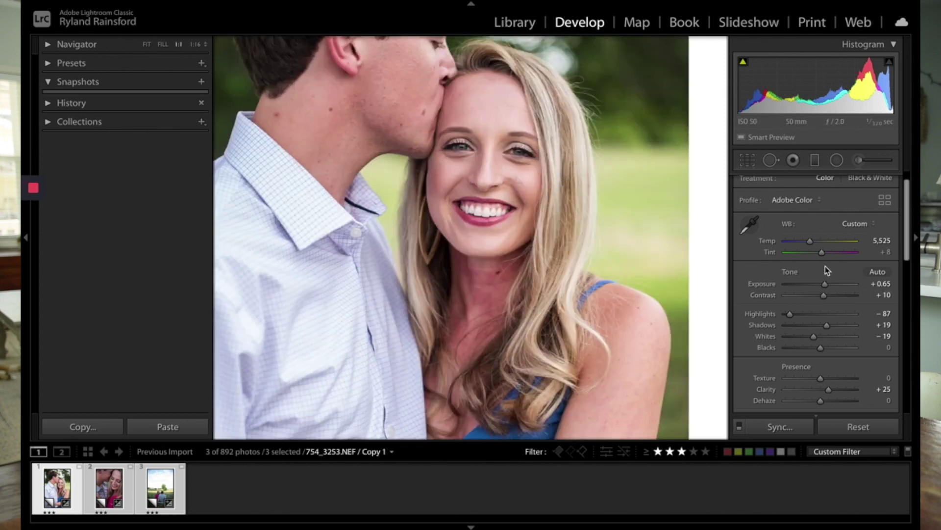
drag(810, 242, 809, 242)
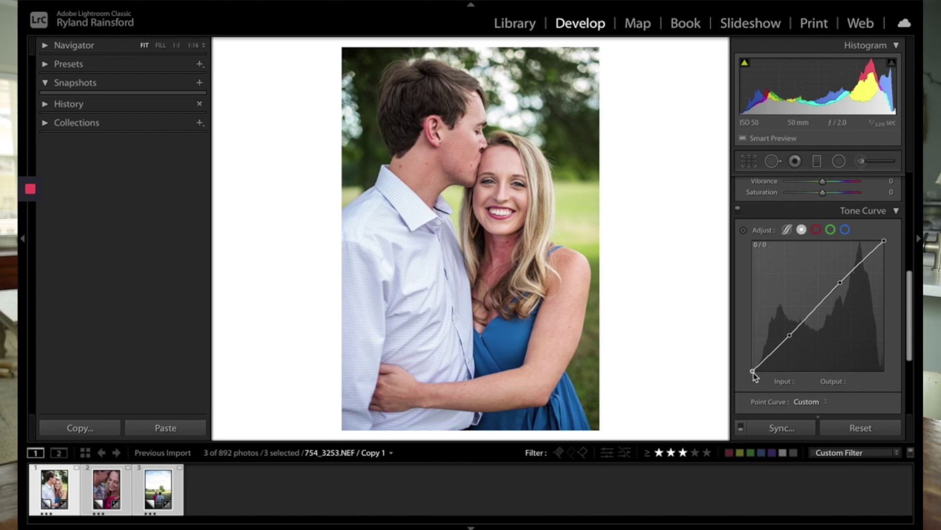
- Experiment with the tone curve's black and white points, returning the black point to zero
drag(753, 372, 752, 352)
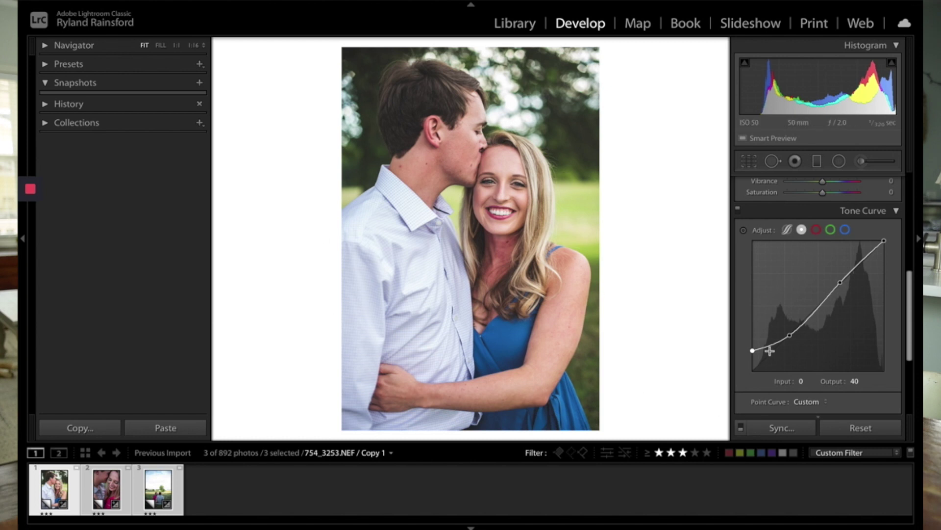
drag(752, 350, 753, 357)
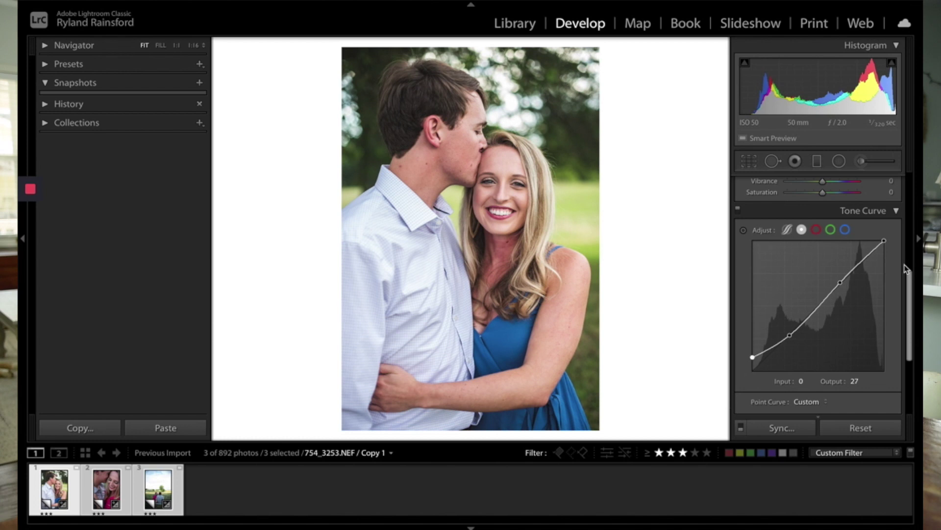
mouse_move(883, 241)
mouse_down()
mouse_move(887, 269)
mouse_move(885, 241)
mouse_up()
drag(754, 357, 754, 369)
- Darken the lower curve point and lift a new upper point to about Input 176, Output 181
mouse_move(791, 337)
mouse_down()
mouse_move(790, 325)
mouse_move(794, 336)
mouse_up()
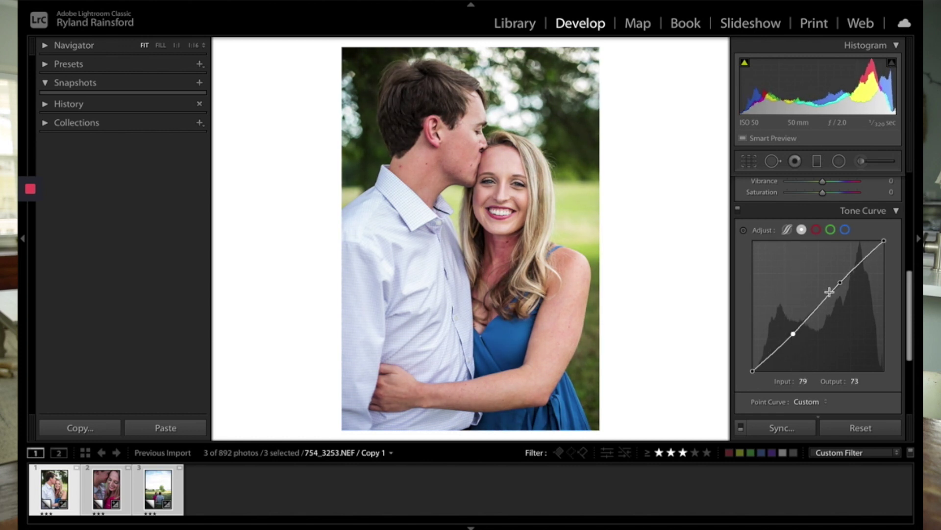
drag(843, 284, 842, 283)
mouse_move(842, 283)
mouse_down()
mouse_move(845, 276)
mouse_move(849, 291)
mouse_move(843, 278)
mouse_up()
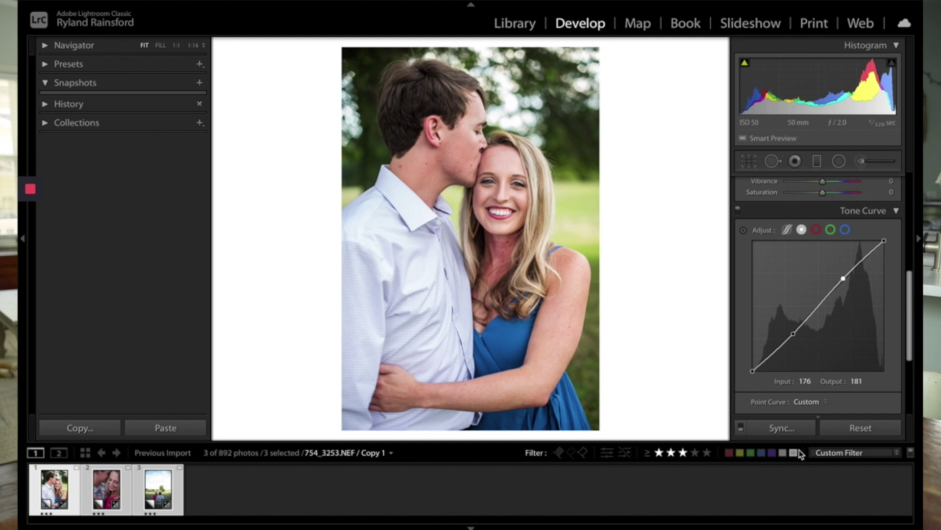
click(816, 229)
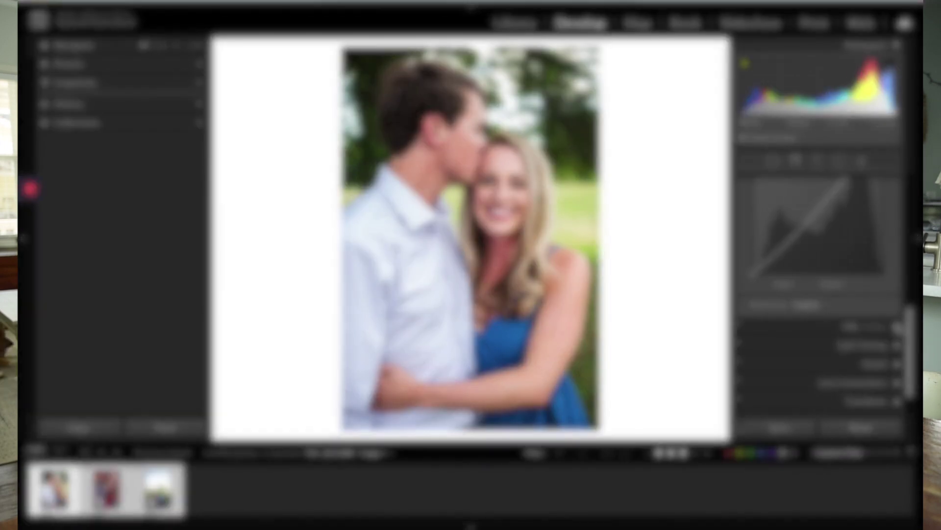
- In HSL/Color's Color mode, nudge the Orange Luminance up to +23 to brighten skin tones
scroll(824, 295, down, 3)
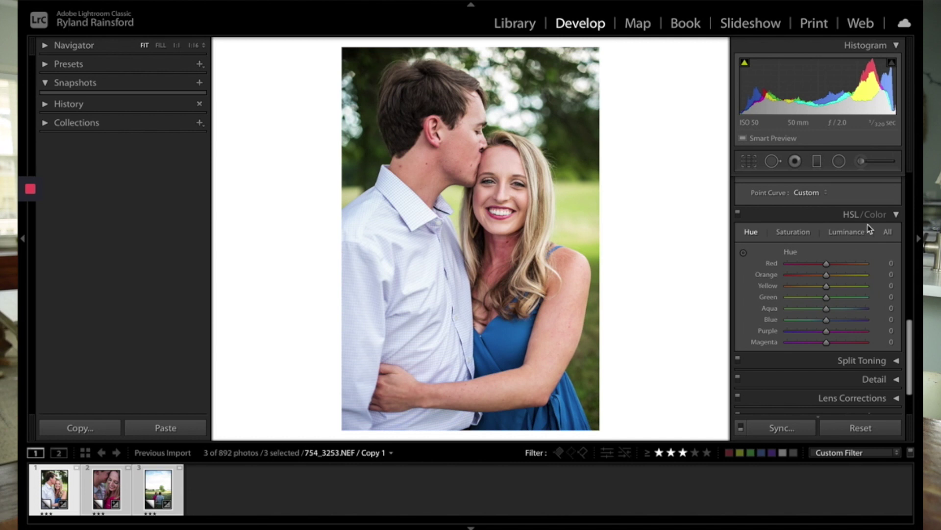
click(793, 232)
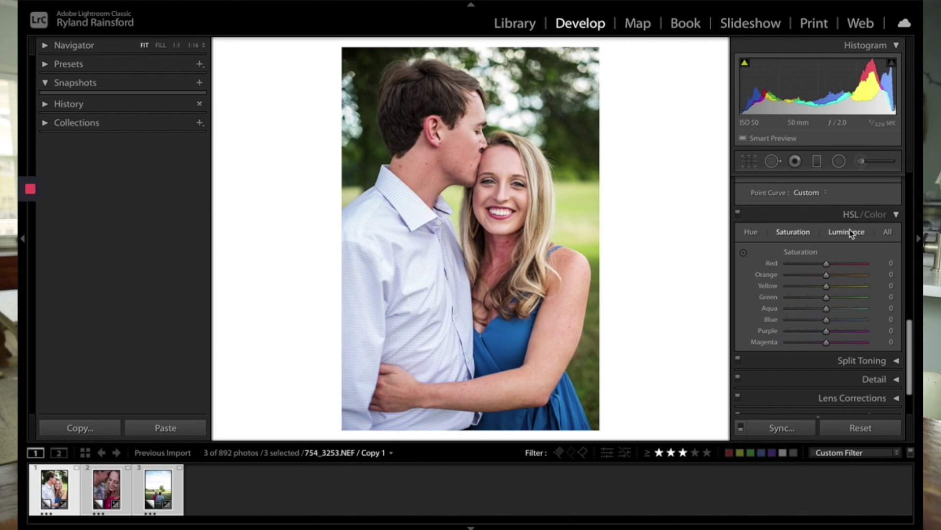
click(875, 215)
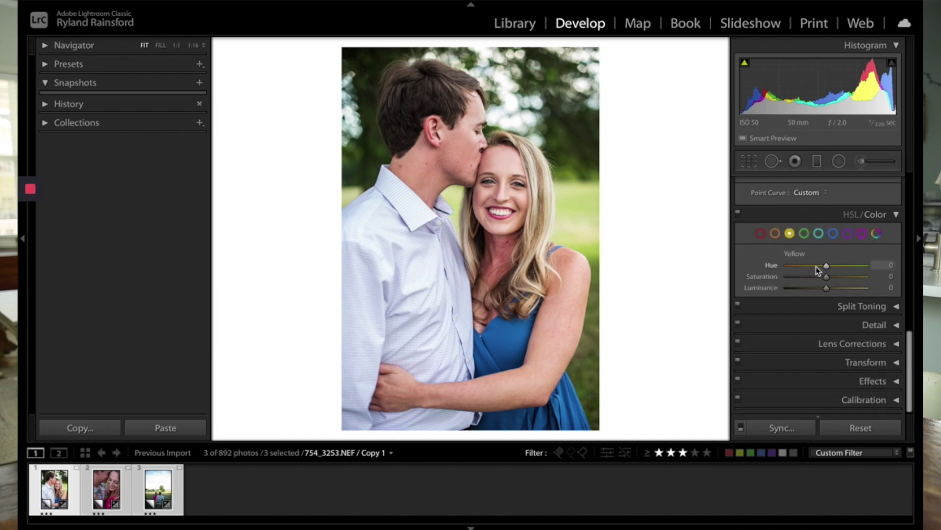
click(776, 234)
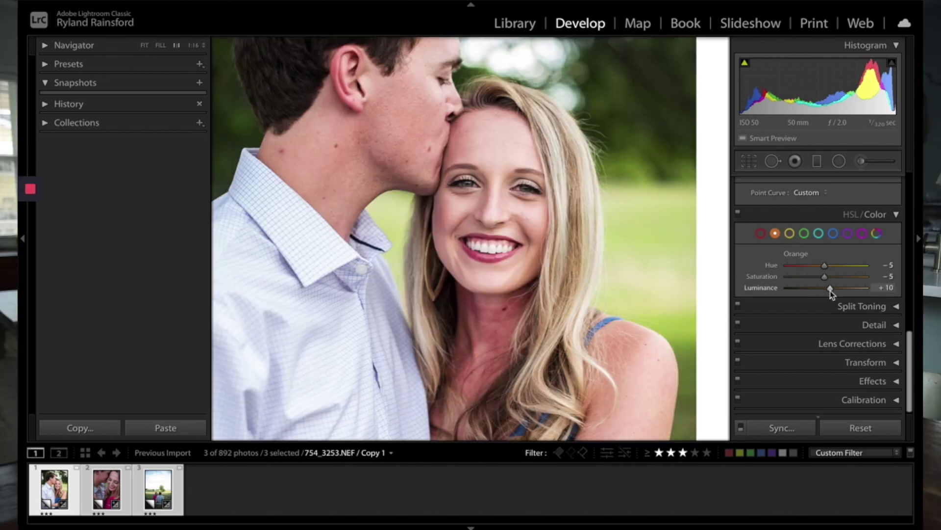
drag(830, 290, 832, 291)
click(895, 218)
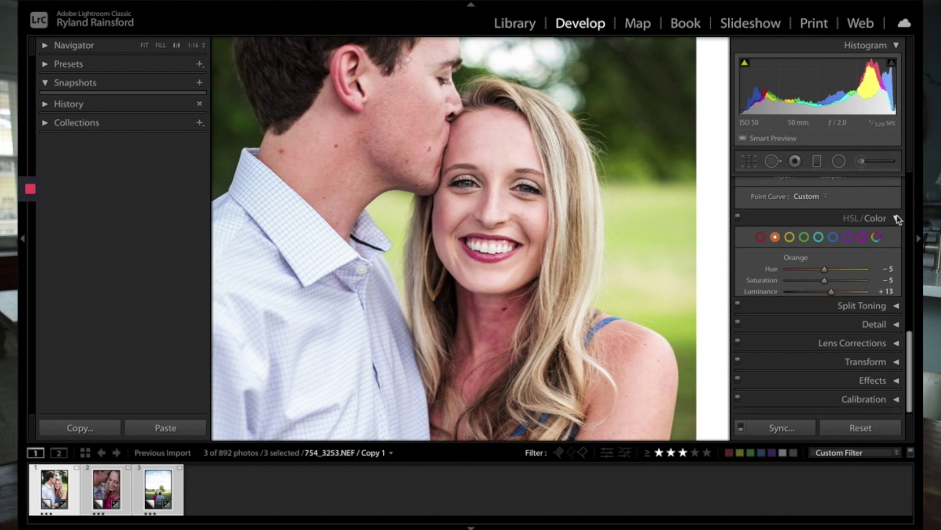
click(896, 325)
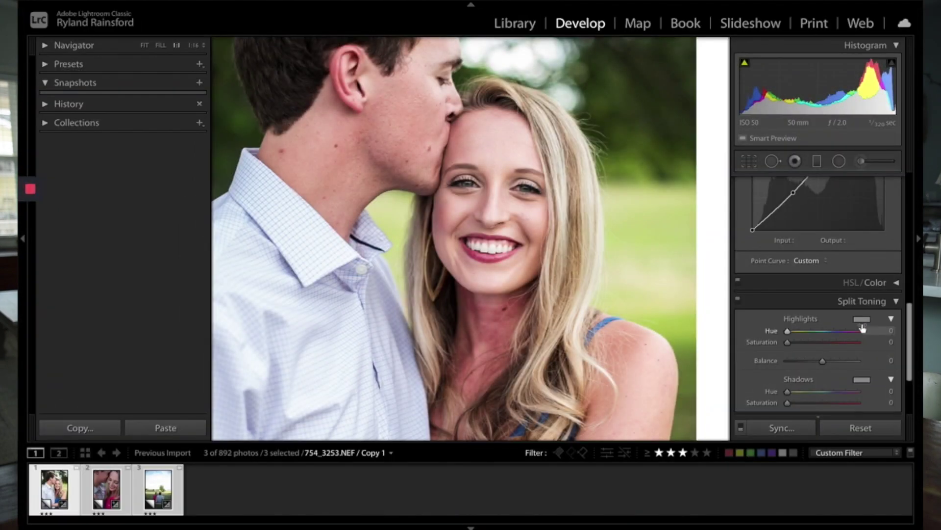
click(684, 216)
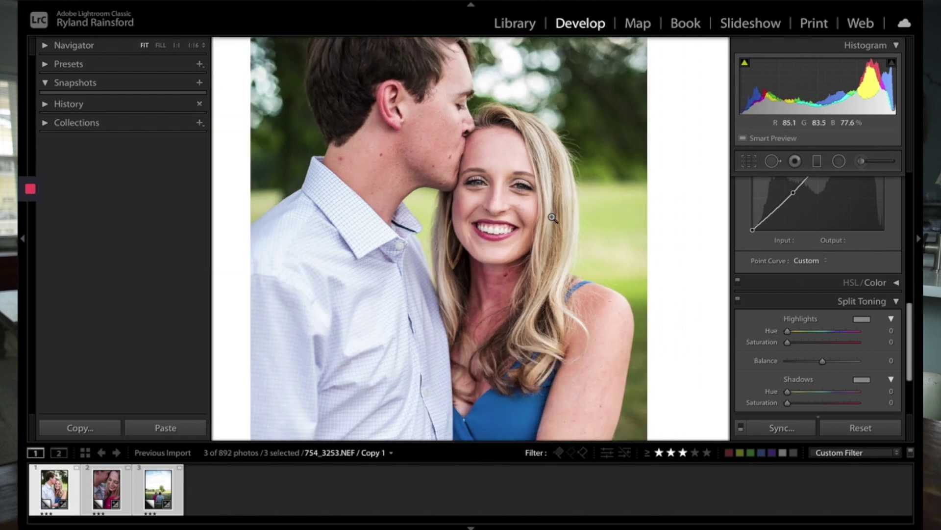
click(862, 324)
click(635, 351)
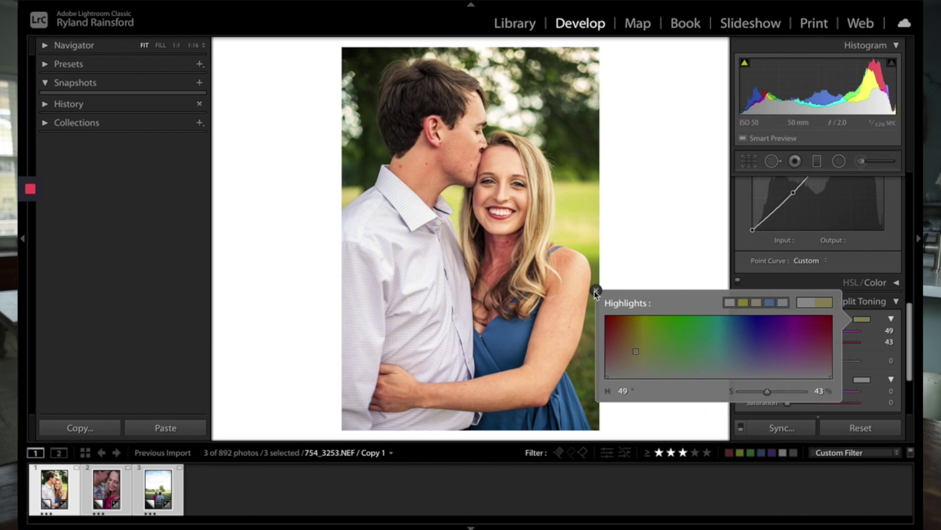
click(732, 342)
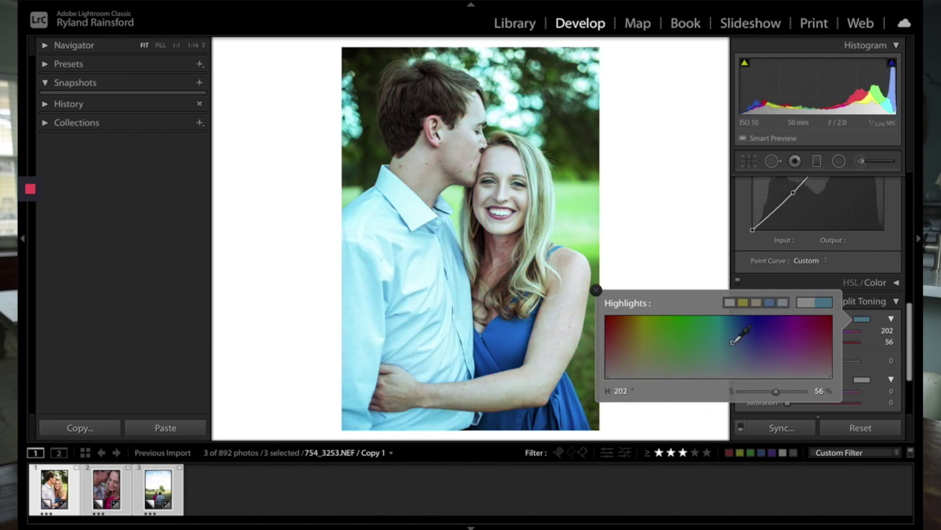
click(827, 344)
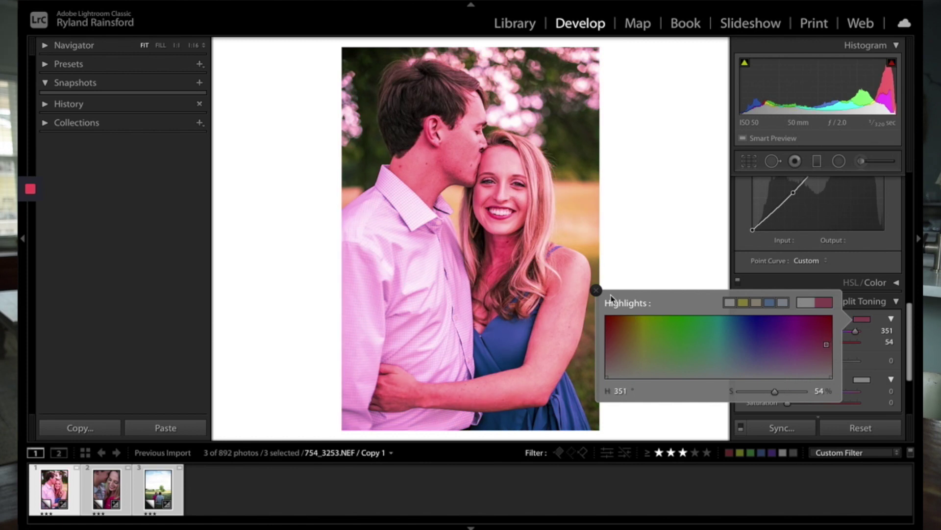
click(596, 290)
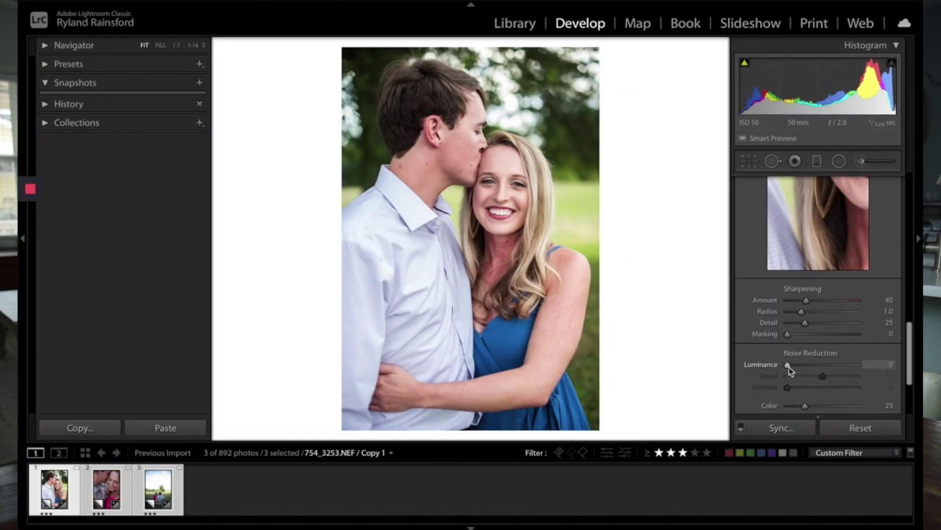
- Set the lens profile correction to Distortion 0 and Vignetting 44
scroll(887, 224, up, 2)
click(896, 208)
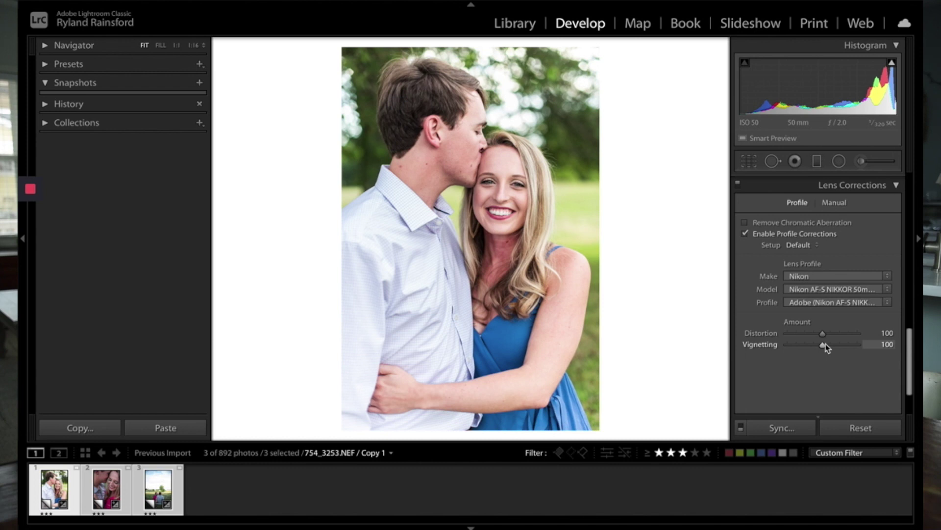
click(823, 337)
drag(823, 337, 802, 348)
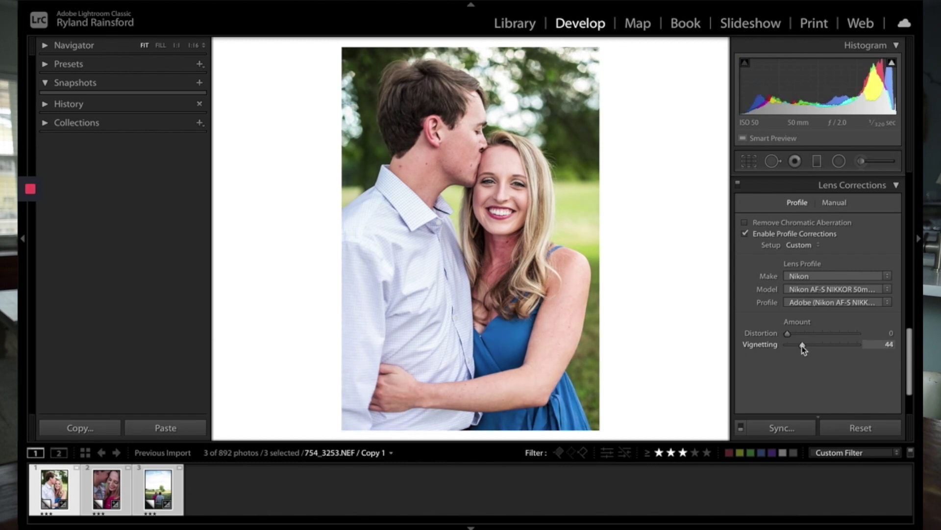
- Try a Transform Vertical perspective correction of +25
click(898, 186)
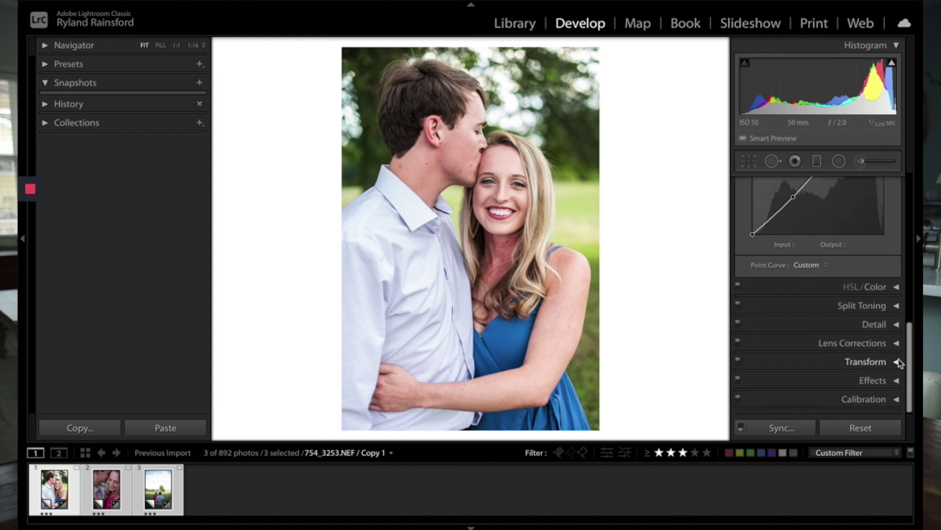
click(898, 363)
drag(823, 276, 825, 281)
- Add film grain with Amount 65 and Size 25 in Effects
click(896, 182)
click(895, 381)
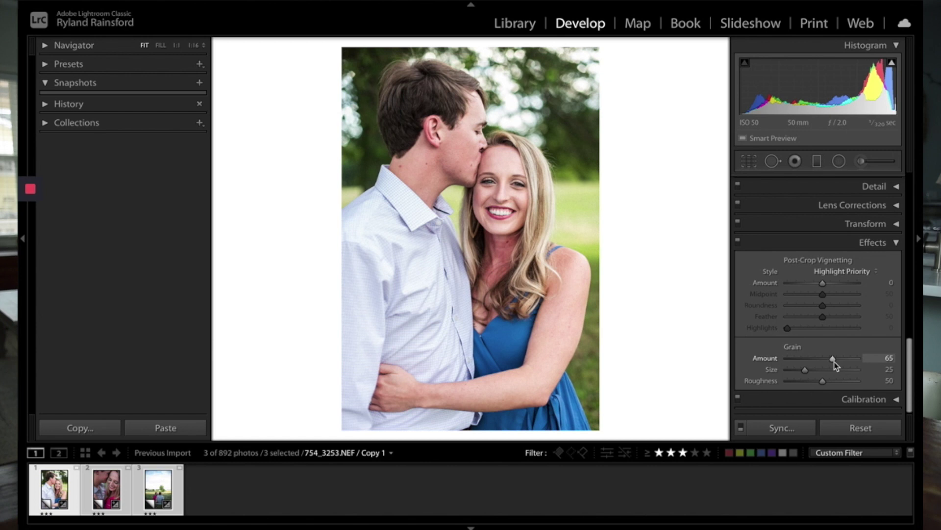
click(893, 399)
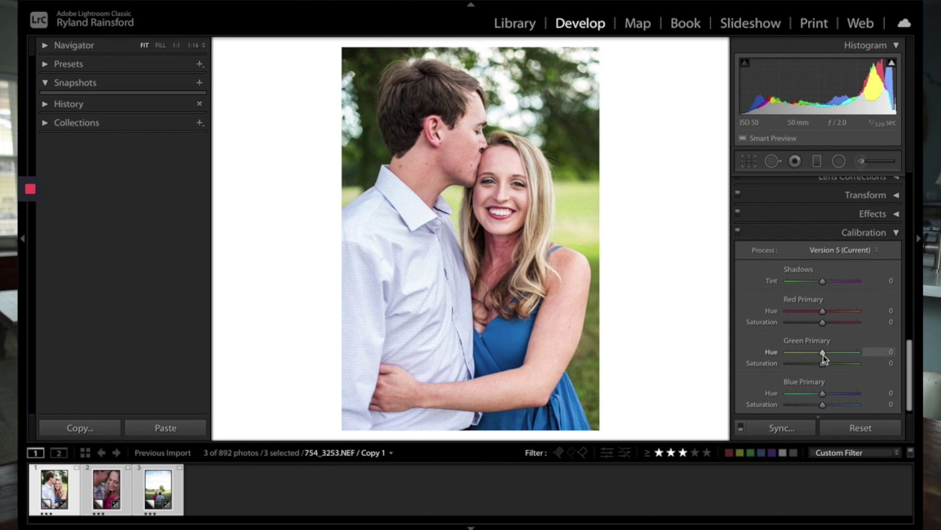
- Shift the Green Primary Hue to +4, then return to the Basic panel
mouse_move(822, 354)
mouse_down()
mouse_move(861, 362)
mouse_move(778, 352)
mouse_move(844, 352)
mouse_move(824, 353)
mouse_up()
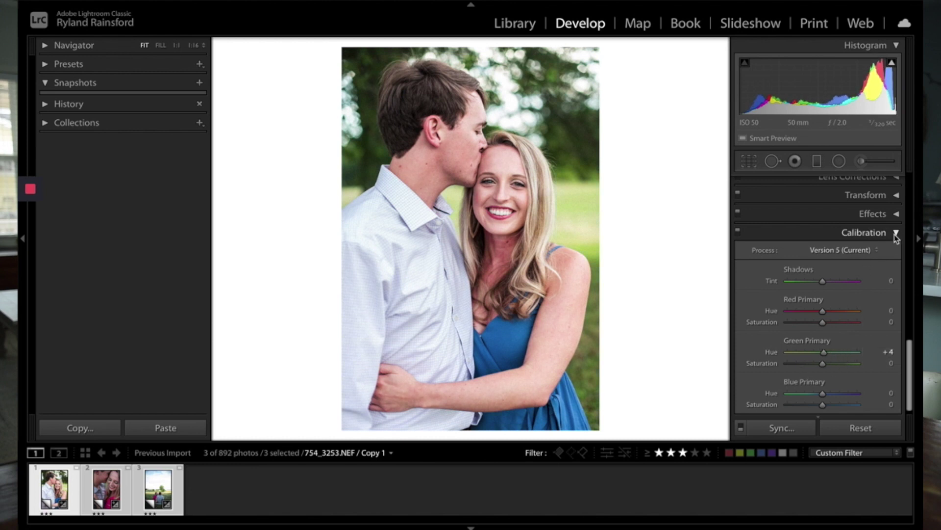
click(896, 234)
scroll(847, 386, up, 6)
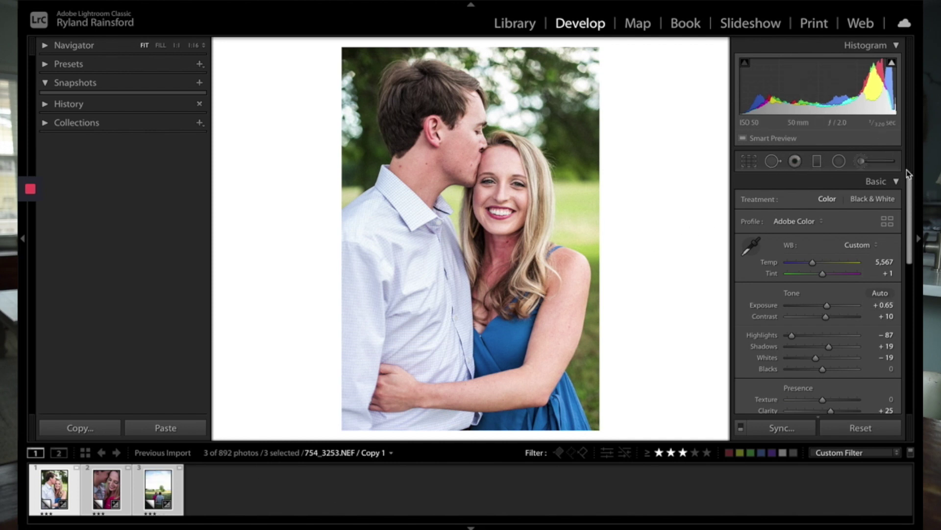
- Set the field photo to Exposure +0.60, Highlights -86, Shadows +26, Whites -51, Temp 5,832
click(182, 497)
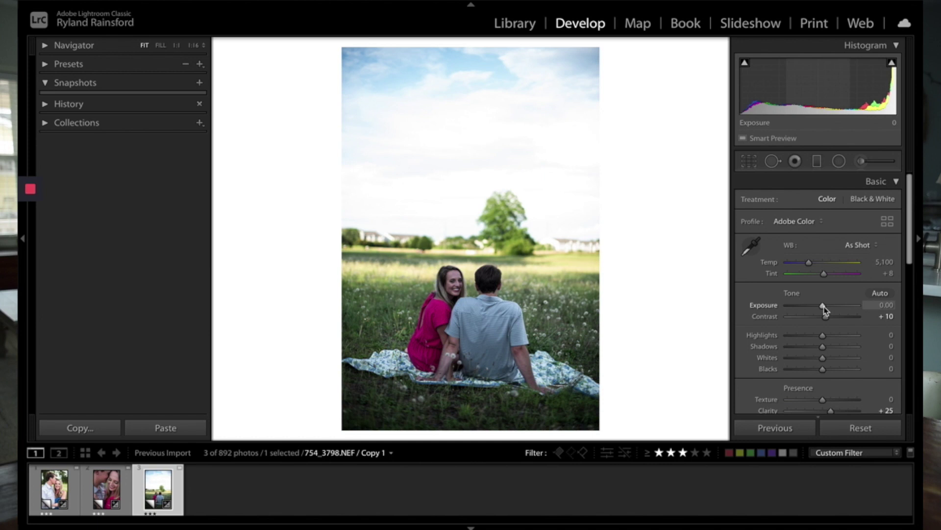
drag(822, 305, 834, 353)
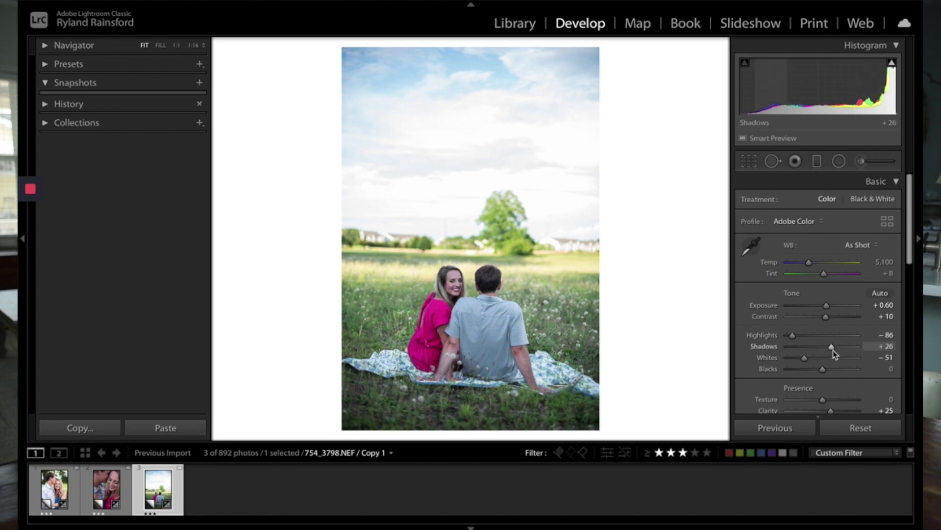
drag(810, 264, 814, 264)
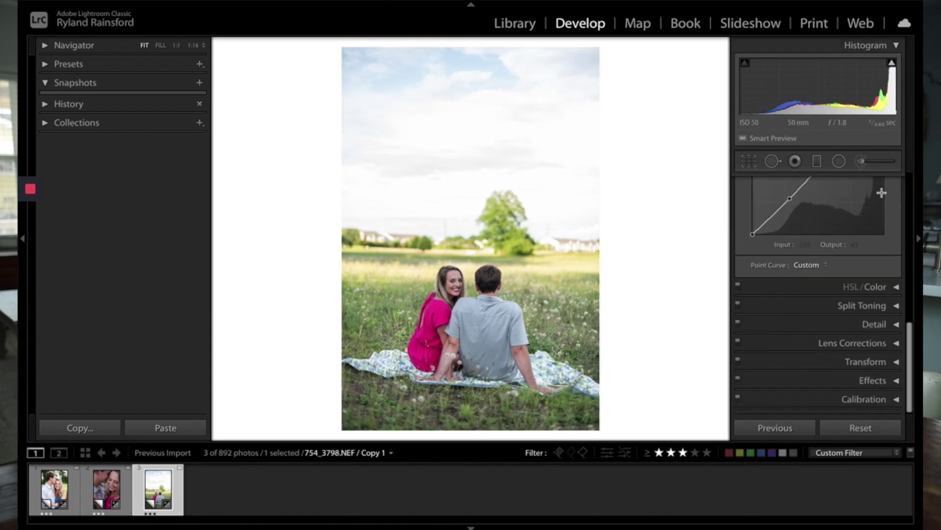
scroll(882, 193, up, 10)
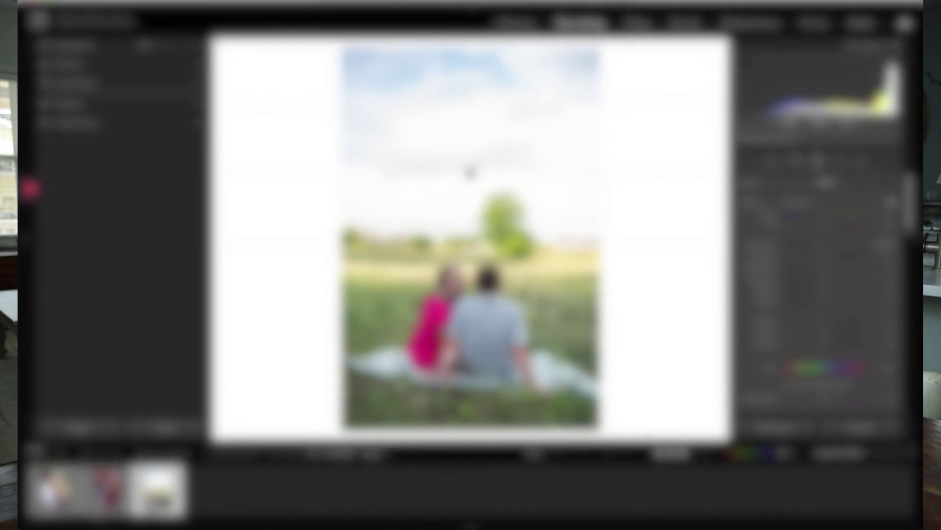
- Darken the sky with a graduated filter at Exposure -0.98
drag(473, 258, 473, 259)
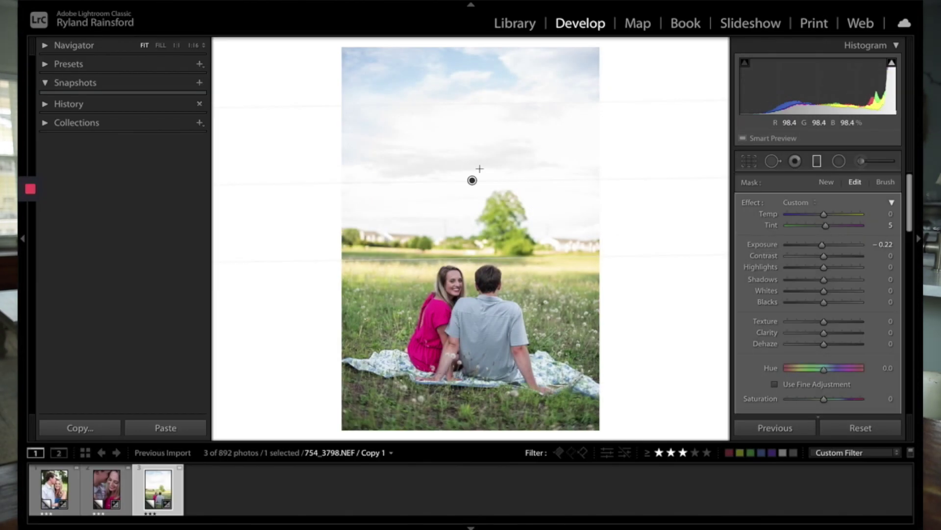
drag(474, 180, 470, 195)
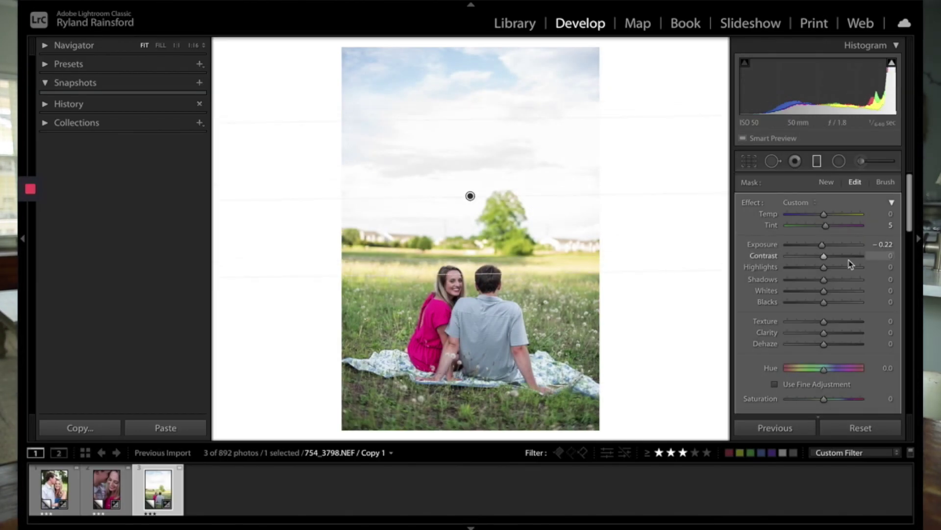
drag(823, 249, 813, 244)
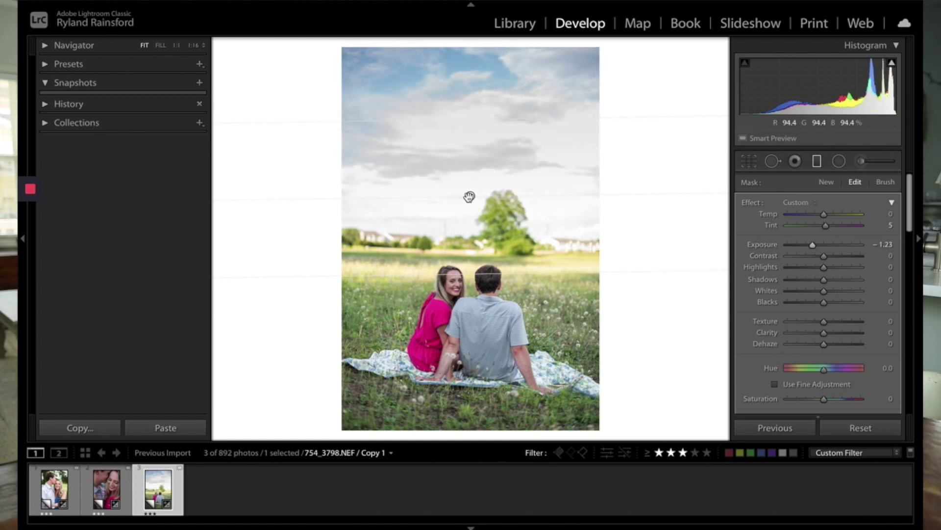
mouse_move(469, 196)
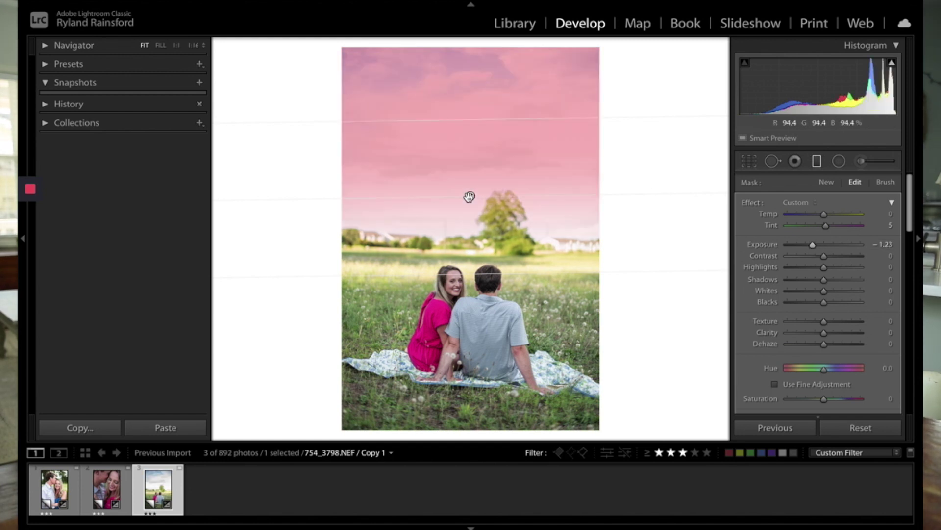
mouse_move(813, 244)
mouse_down()
mouse_move(861, 246)
mouse_move(816, 250)
mouse_up()
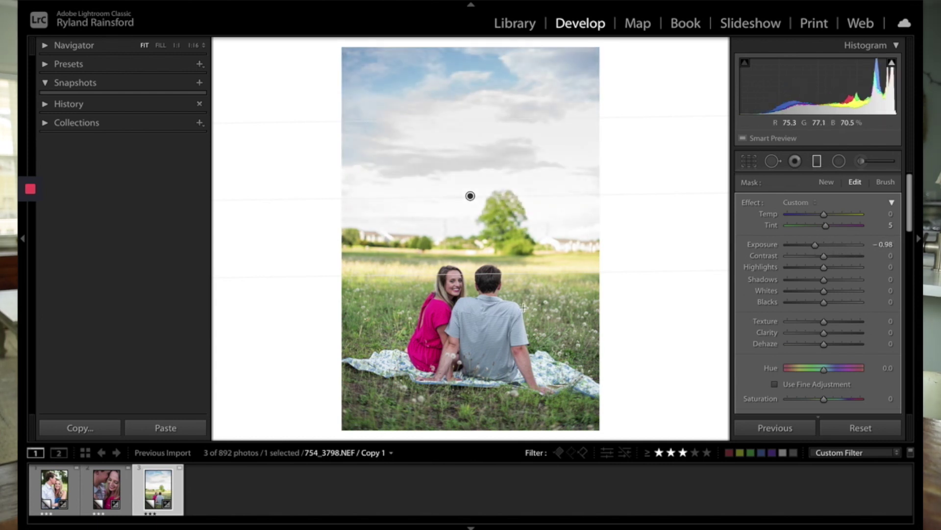
drag(470, 196, 470, 191)
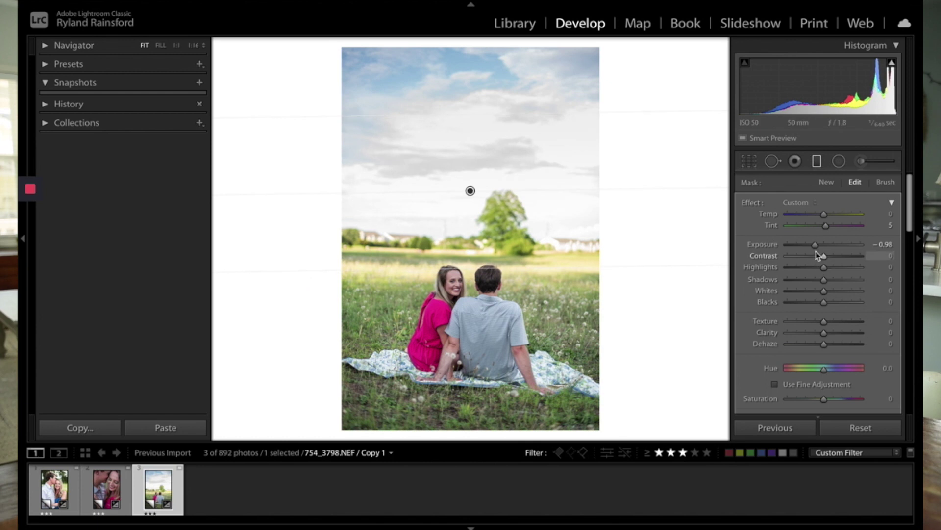
drag(816, 250, 816, 247)
key(m)
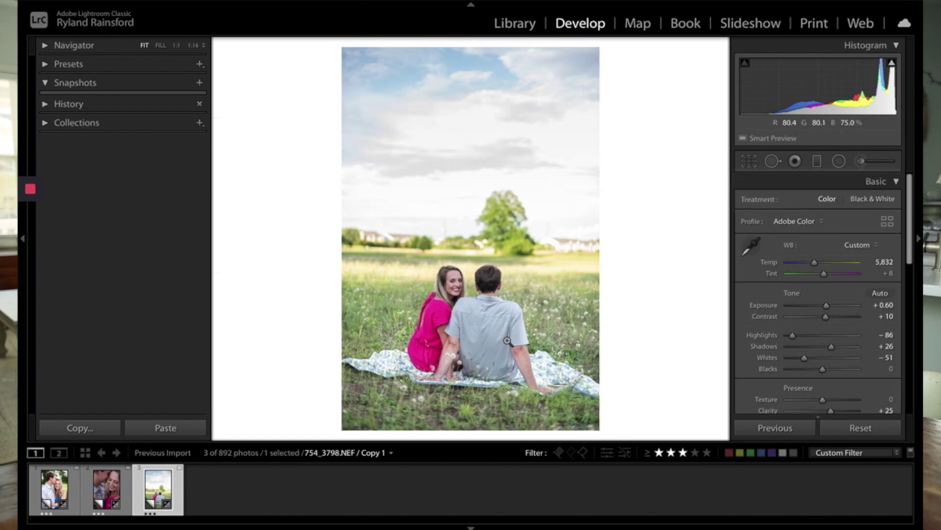
click(862, 162)
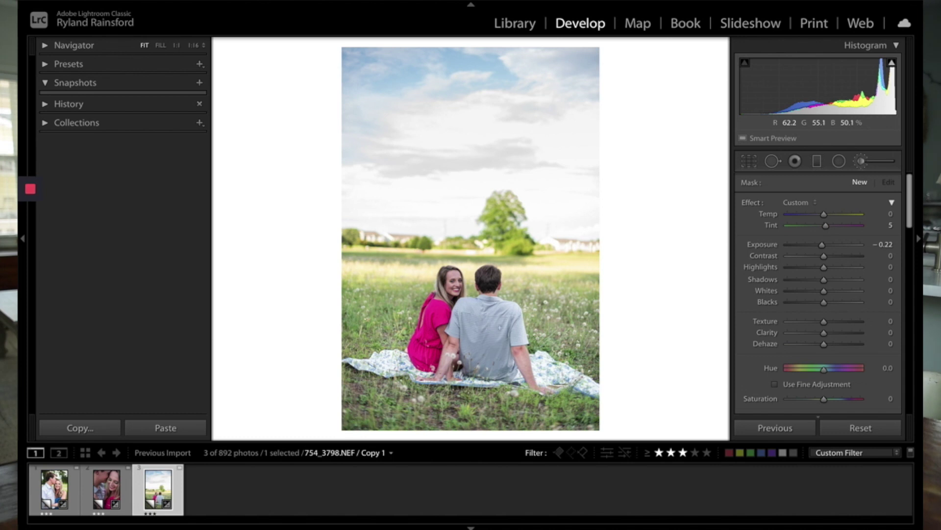
- Brush over the couple and raise the local exposure to +0.47
click(488, 281)
drag(823, 245, 834, 249)
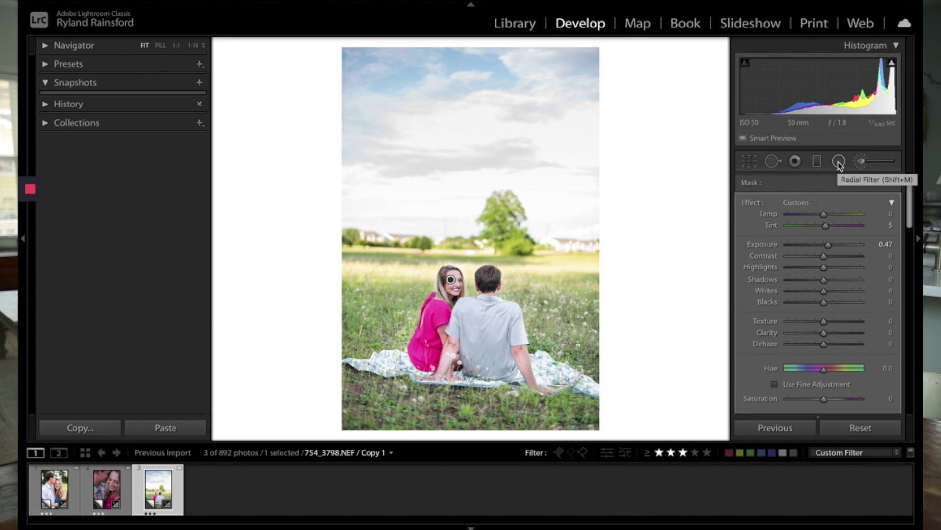
- Draw a radial filter around the couple at Exposure -0.22
click(839, 162)
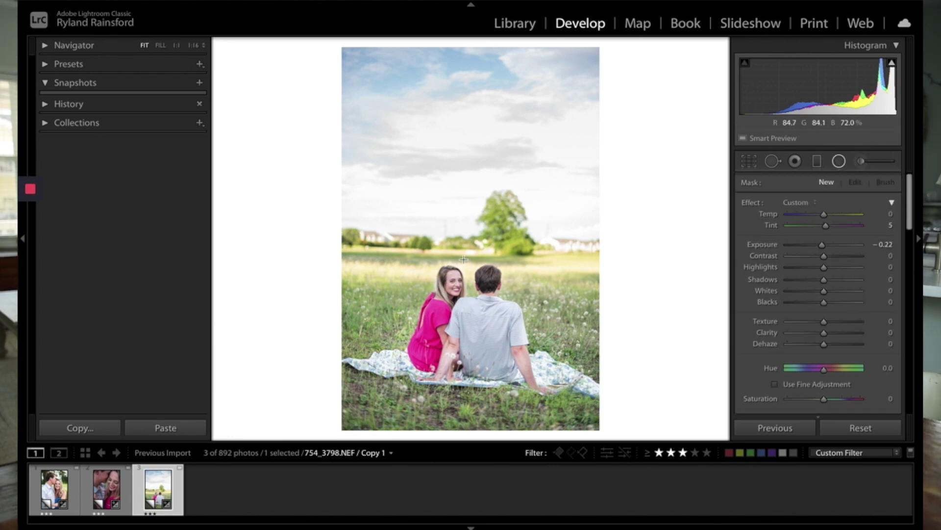
drag(467, 257, 313, 95)
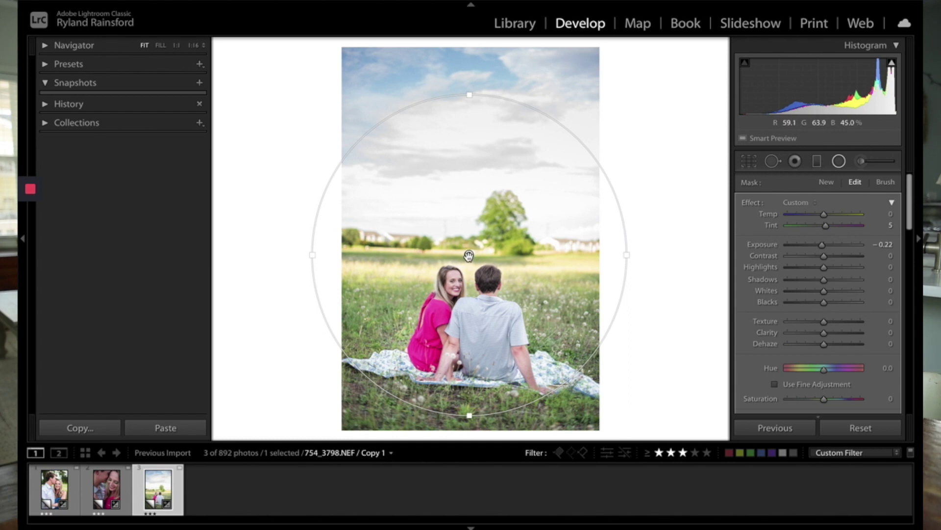
mouse_move(469, 255)
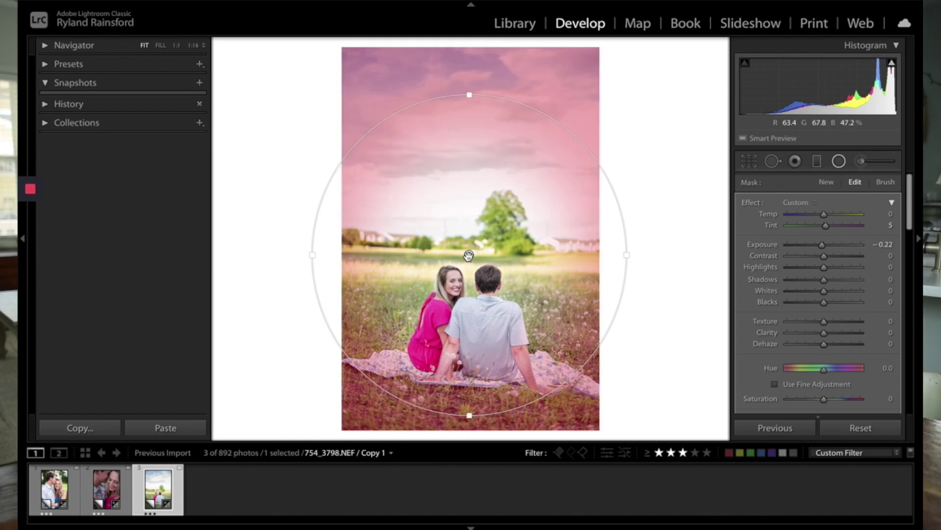
key(shift+m)
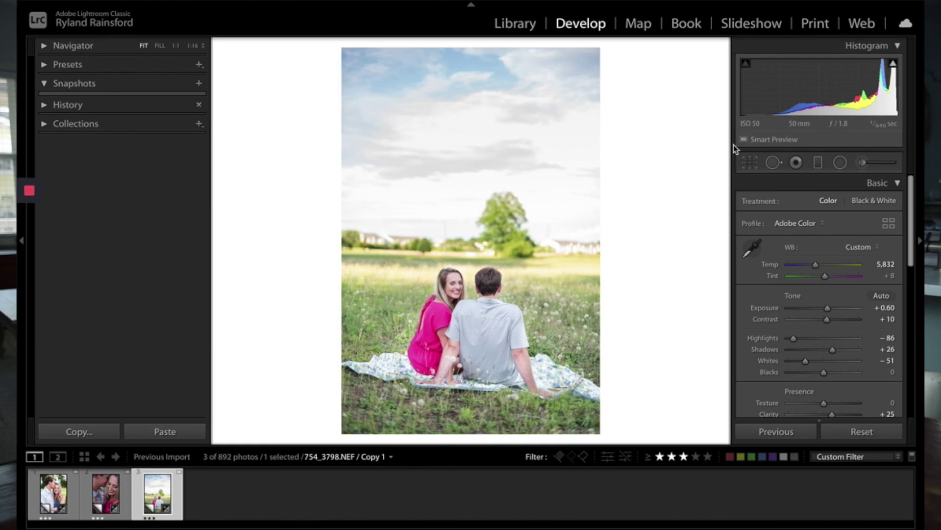
- Straighten the field photo to a -1.04° crop angle and reposition it in the frame
click(753, 165)
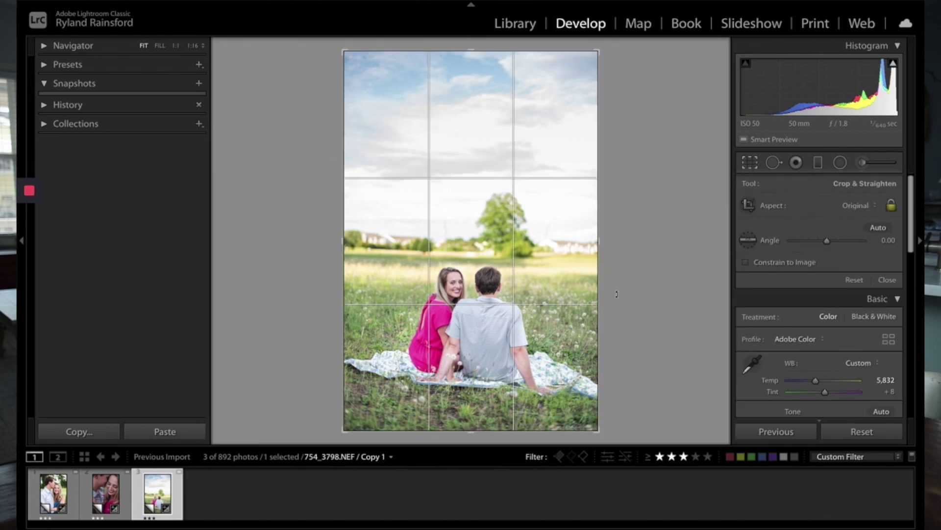
key(o)
drag(624, 279, 629, 259)
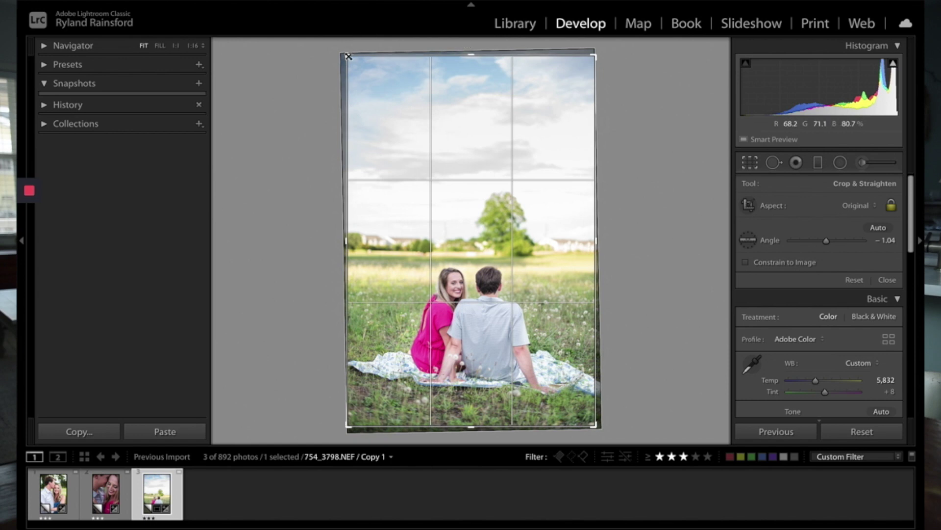
drag(376, 100, 332, 59)
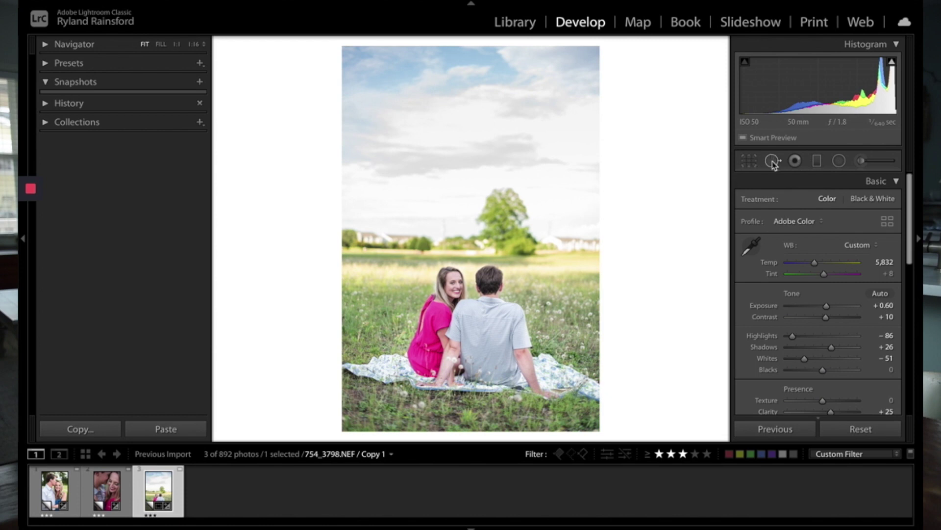
- Heal away the lone background tree, sampling a clean area to its left
click(772, 162)
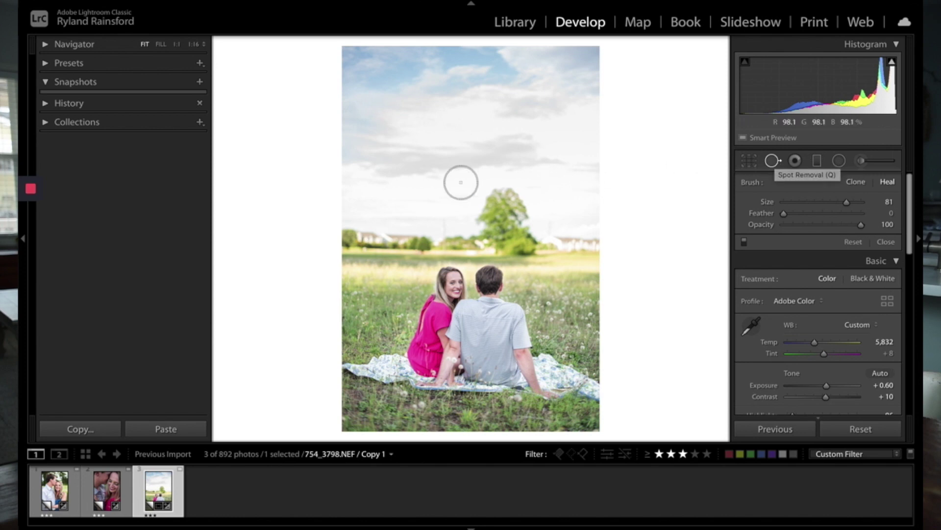
scroll(509, 222, up, 1)
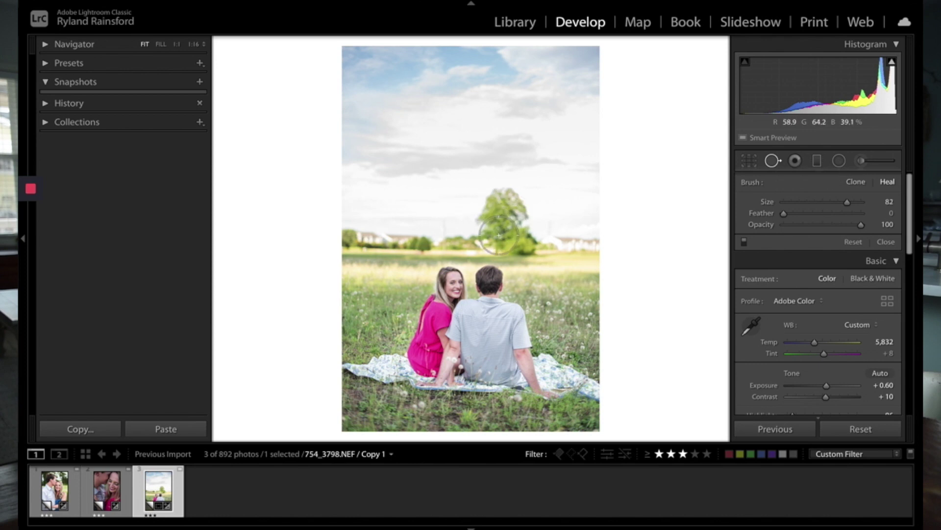
mouse_move(498, 236)
mouse_down()
mouse_move(505, 204)
mouse_move(498, 237)
mouse_up()
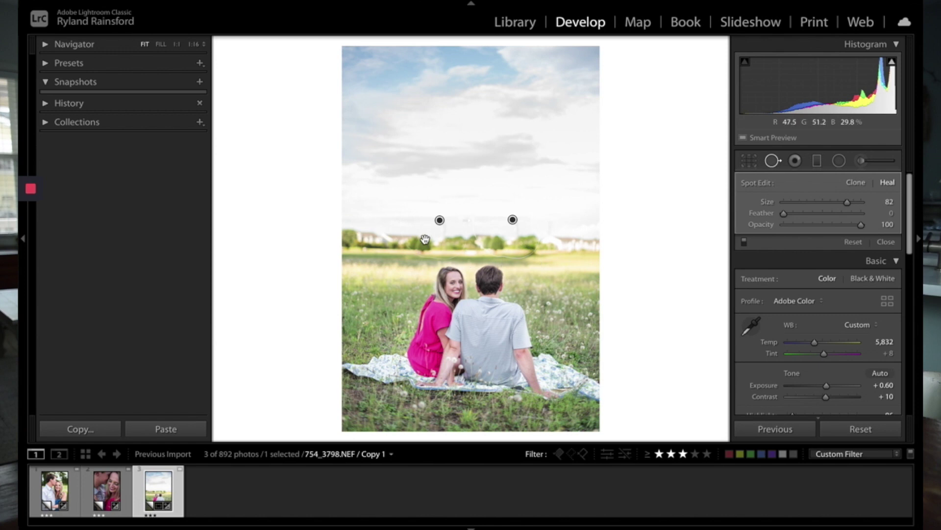
mouse_move(425, 238)
mouse_down()
mouse_move(381, 241)
mouse_move(426, 240)
mouse_up()
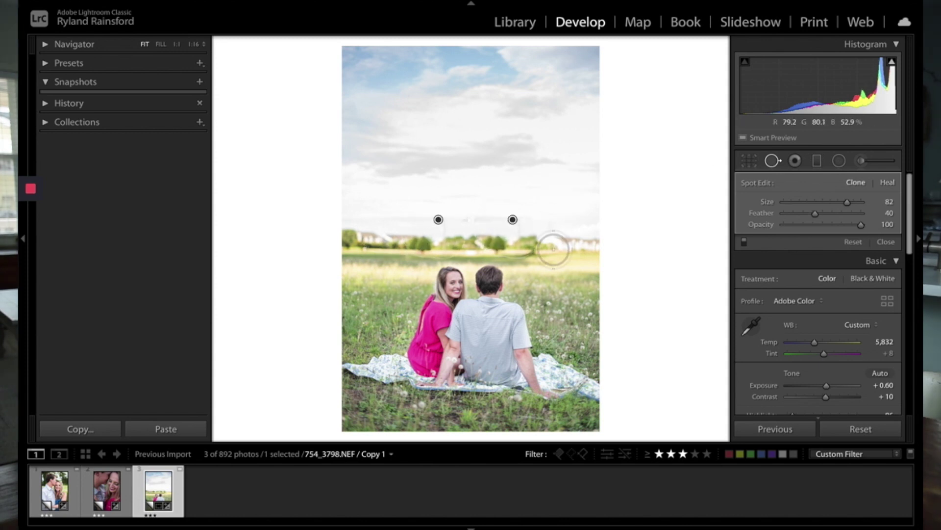
click(726, 292)
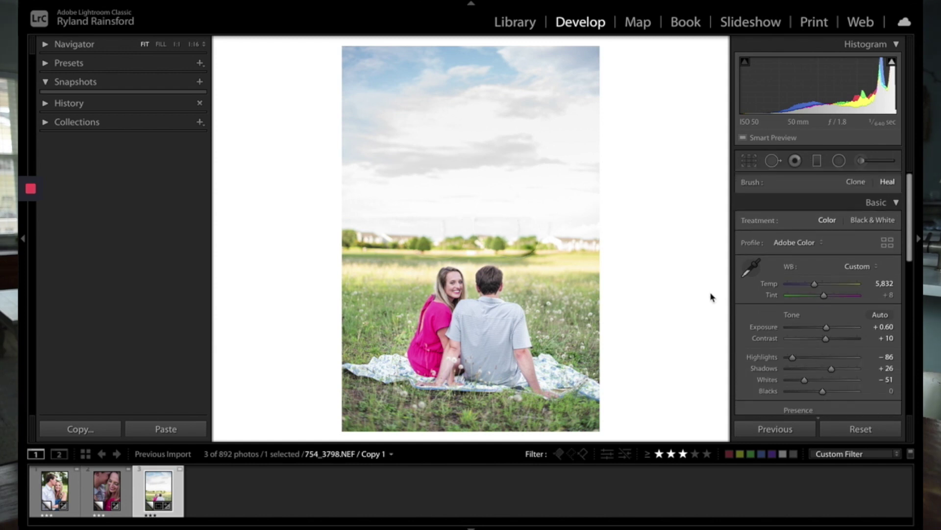